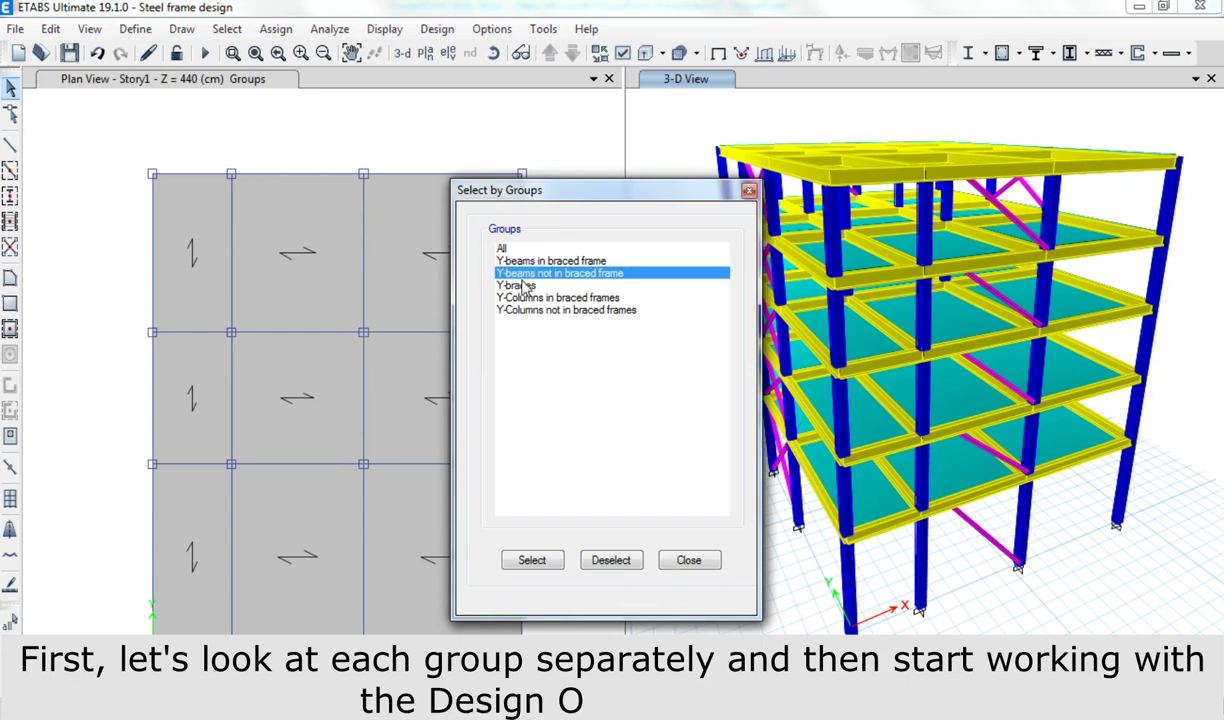
# - Select the members of the "Y-beams in braced frame" group, keeping the group dialog clear of the 3-D model
pyautogui.click(519, 285)
pyautogui.click(648, 298)
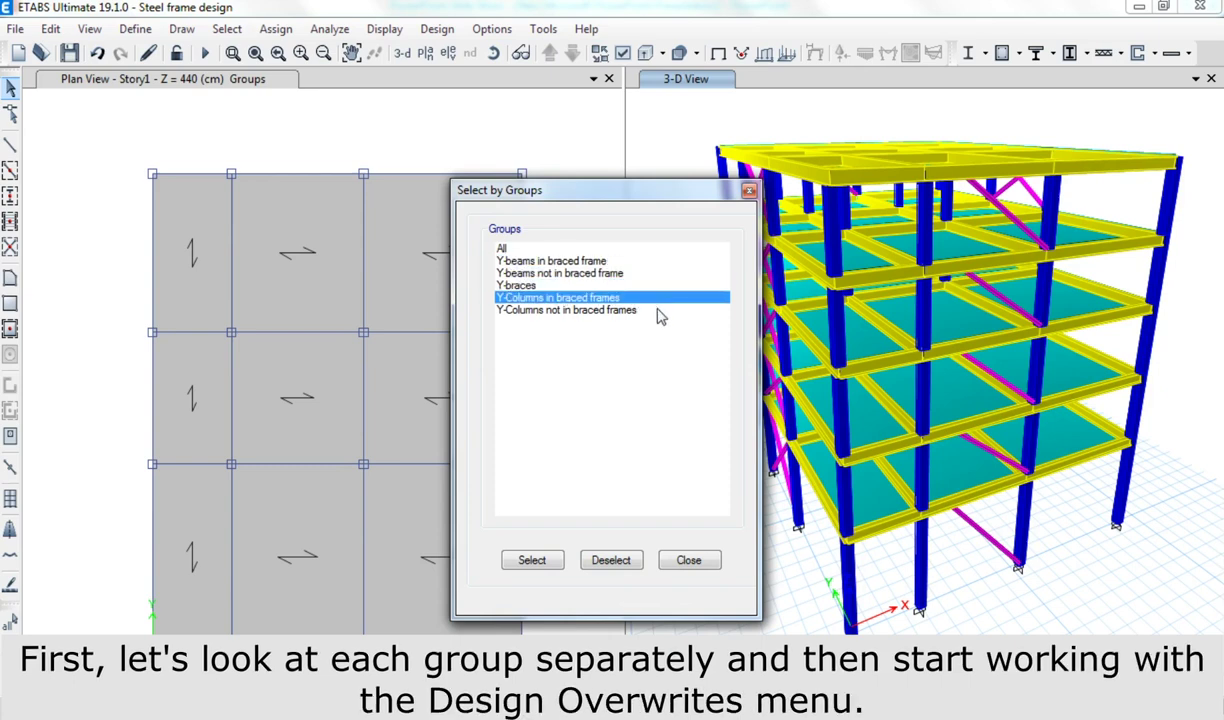
pyautogui.click(645, 310)
pyautogui.click(621, 262)
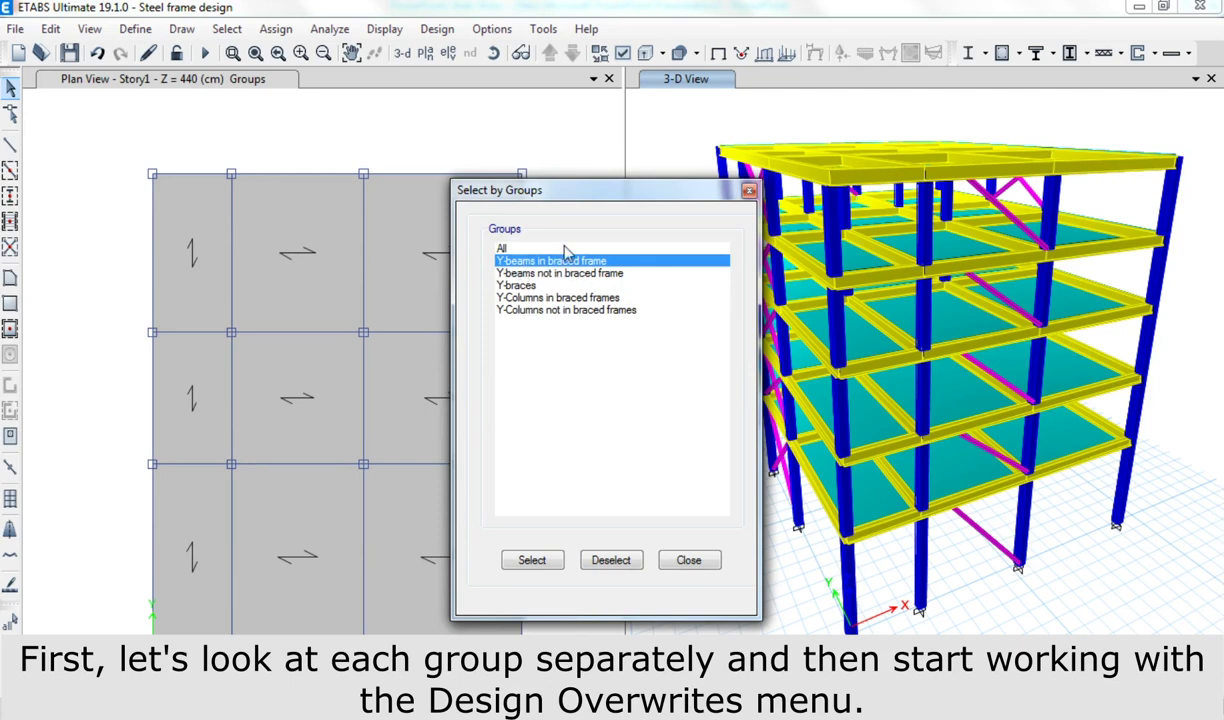
pyautogui.moveTo(557, 200); pyautogui.dragTo(577, 207)
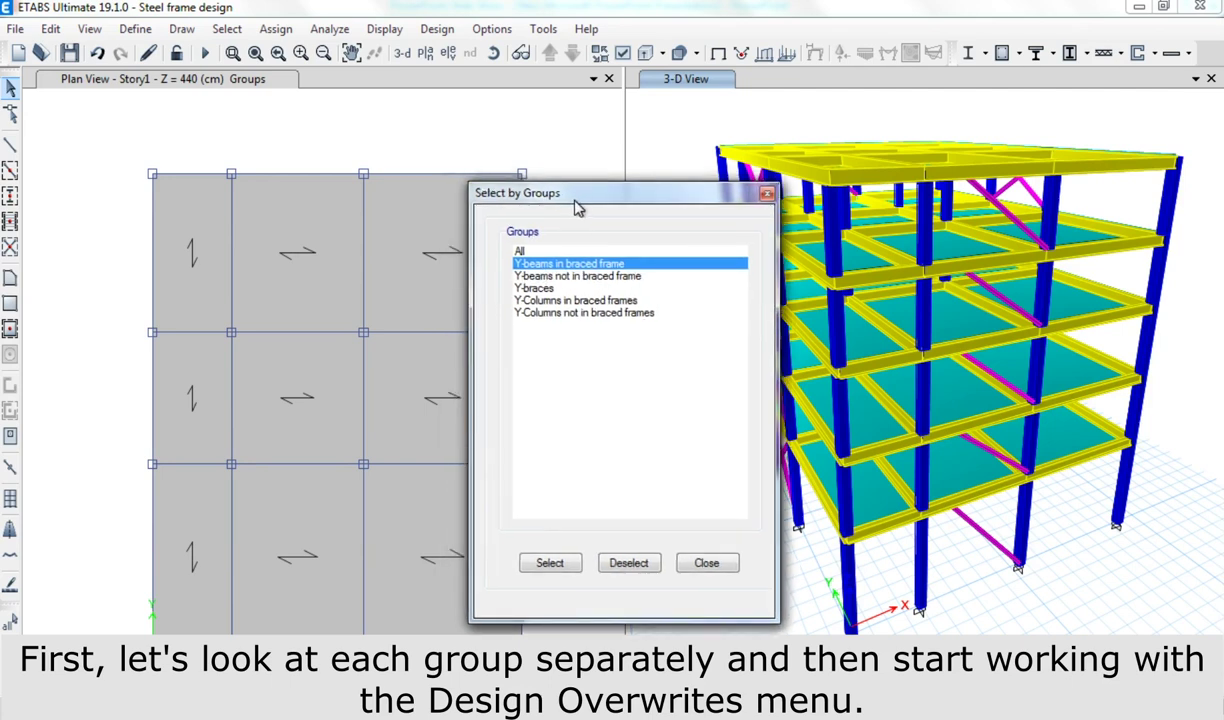
pyautogui.click(552, 564)
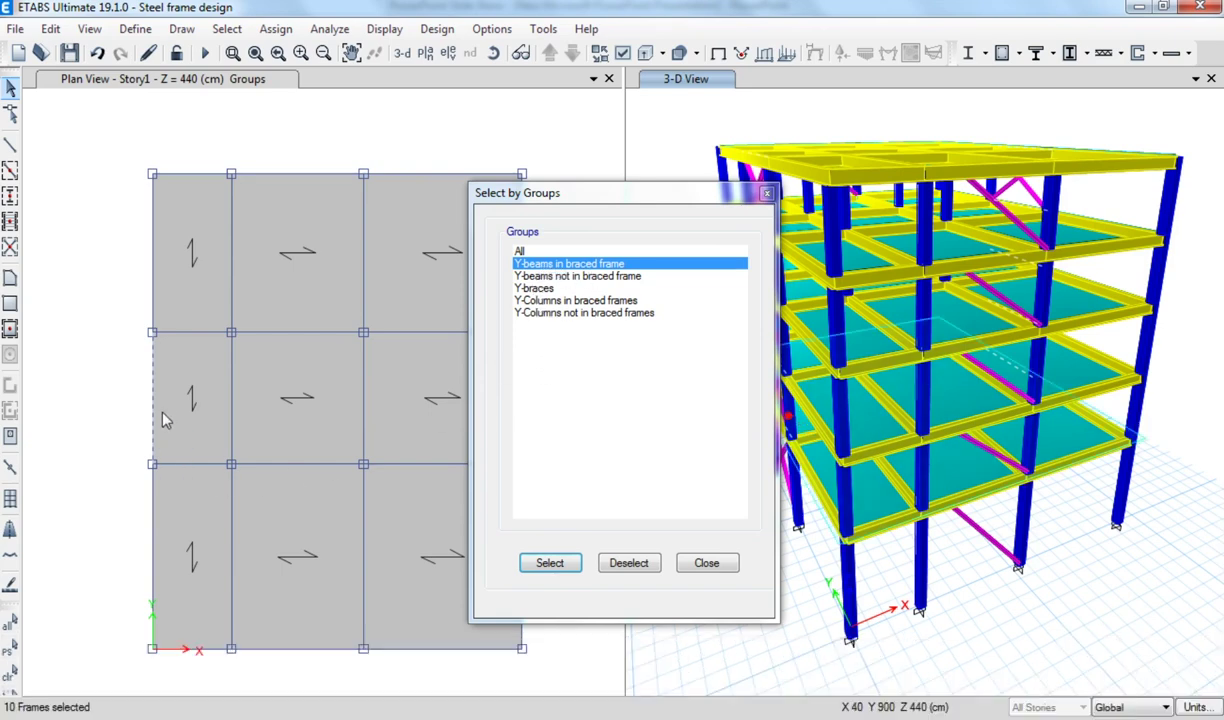
pyautogui.moveTo(545, 194); pyautogui.dragTo(422, 263)
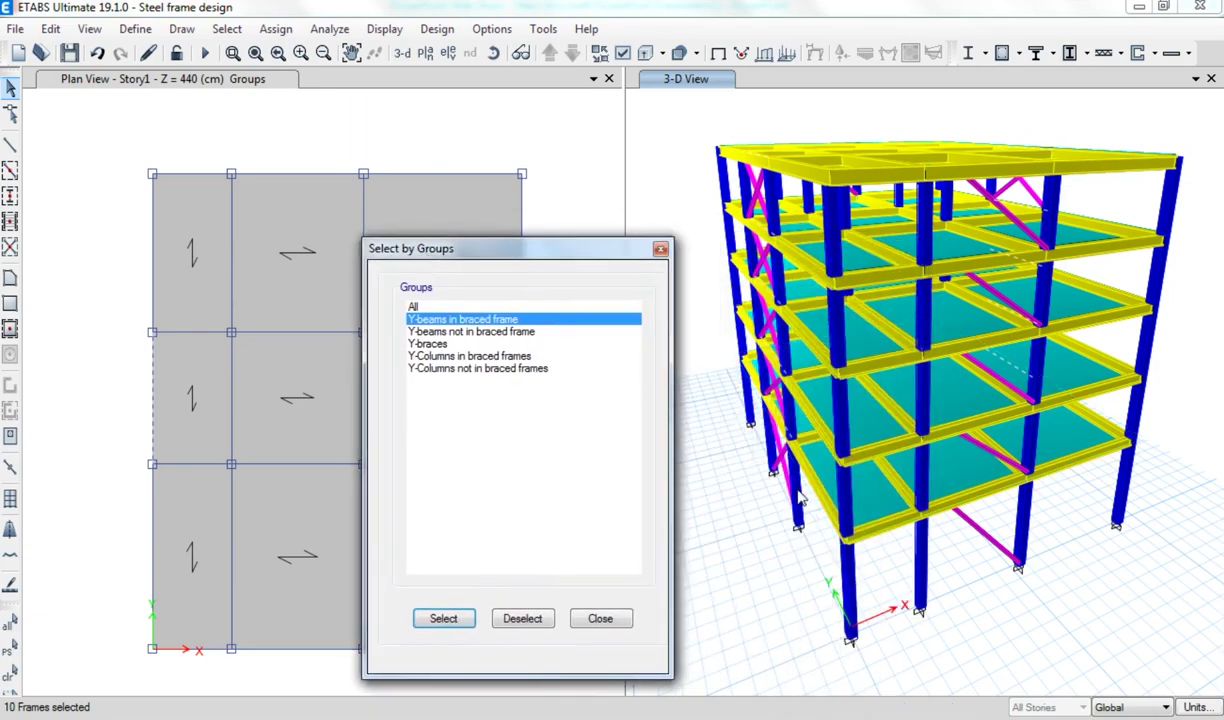
# - Show the frames as unextruded lines in the 3-D view and deselect the "Y-beams in braced frame" group after examining it
pyautogui.click(720, 56)
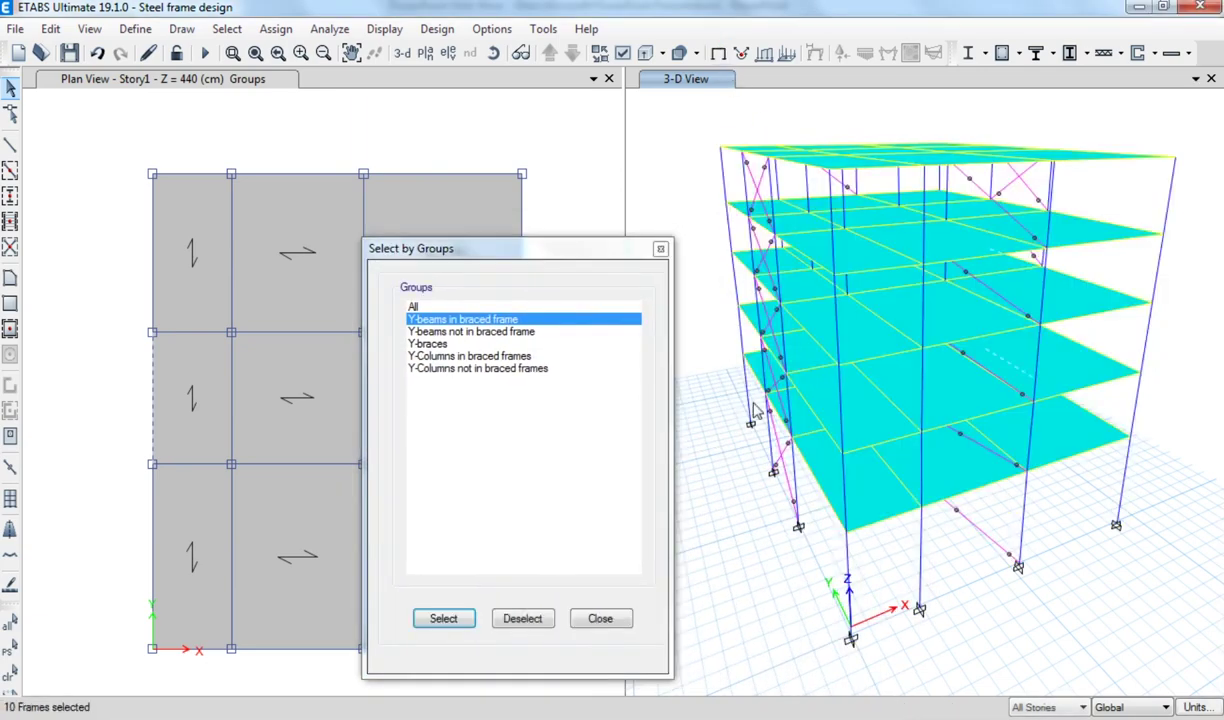
pyautogui.moveTo(755, 409); pyautogui.dragTo(832, 443, button='middle')
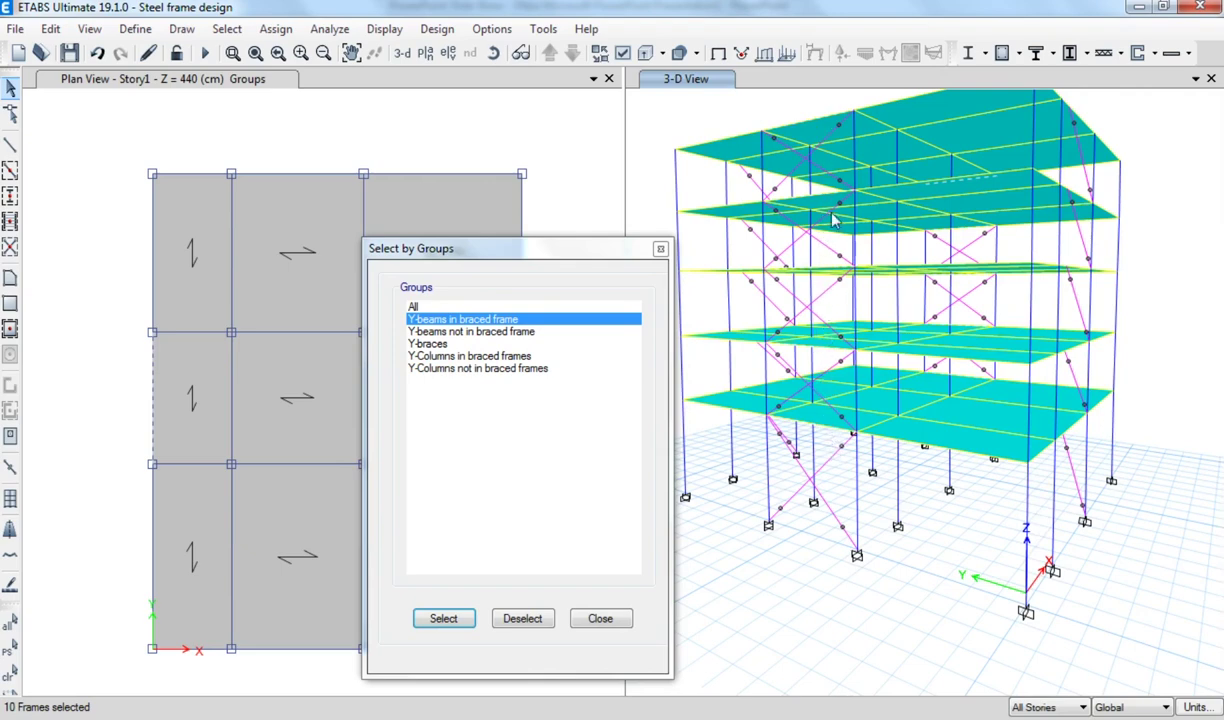
pyautogui.moveTo(911, 405); pyautogui.dragTo(846, 458, button='middle')
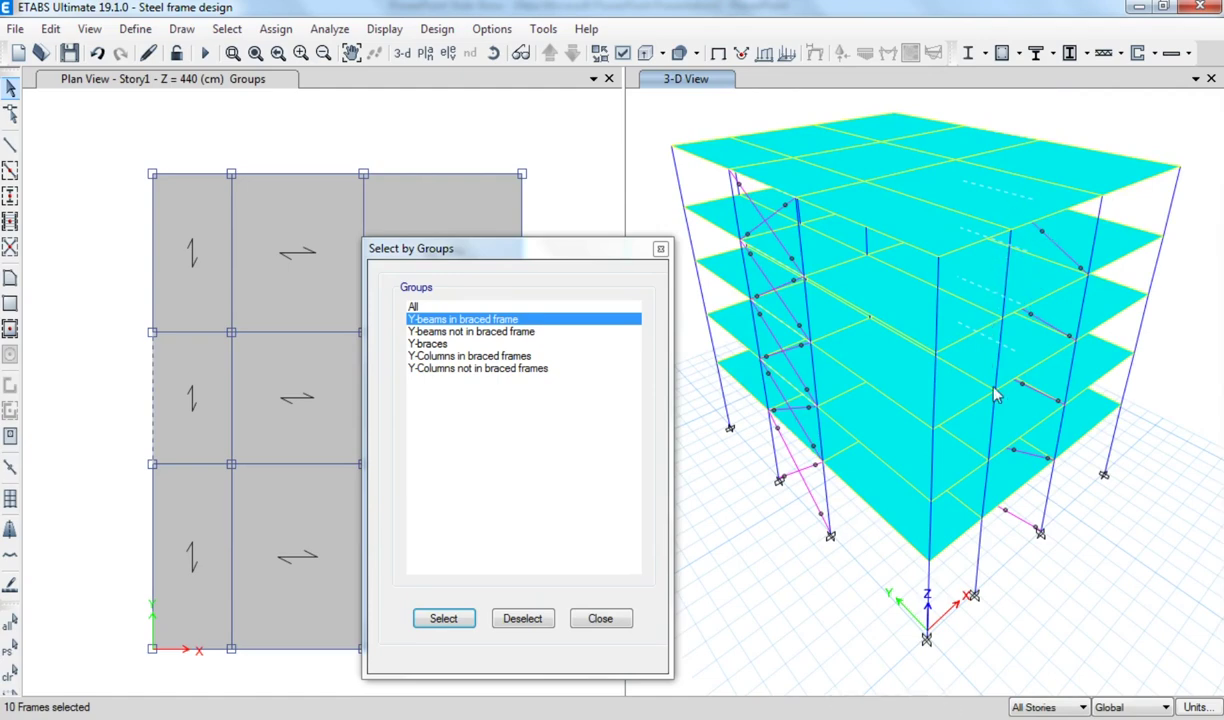
pyautogui.moveTo(968, 432); pyautogui.dragTo(851, 417, button='middle')
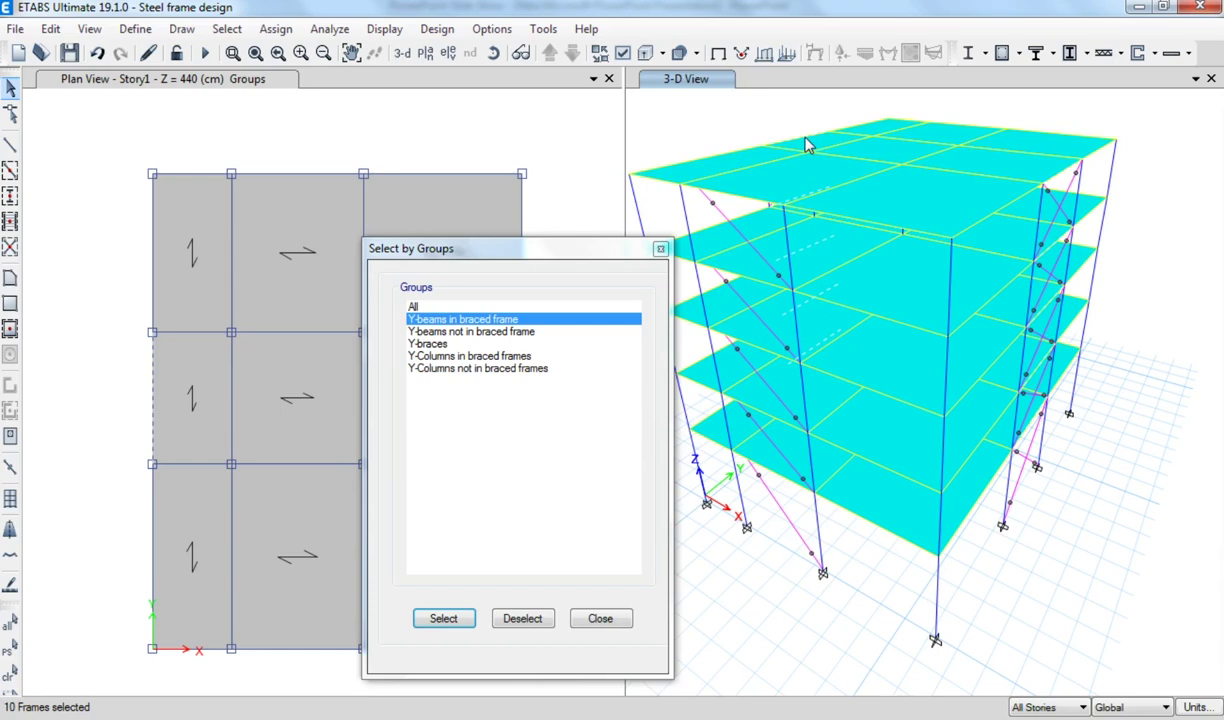
pyautogui.click(514, 616)
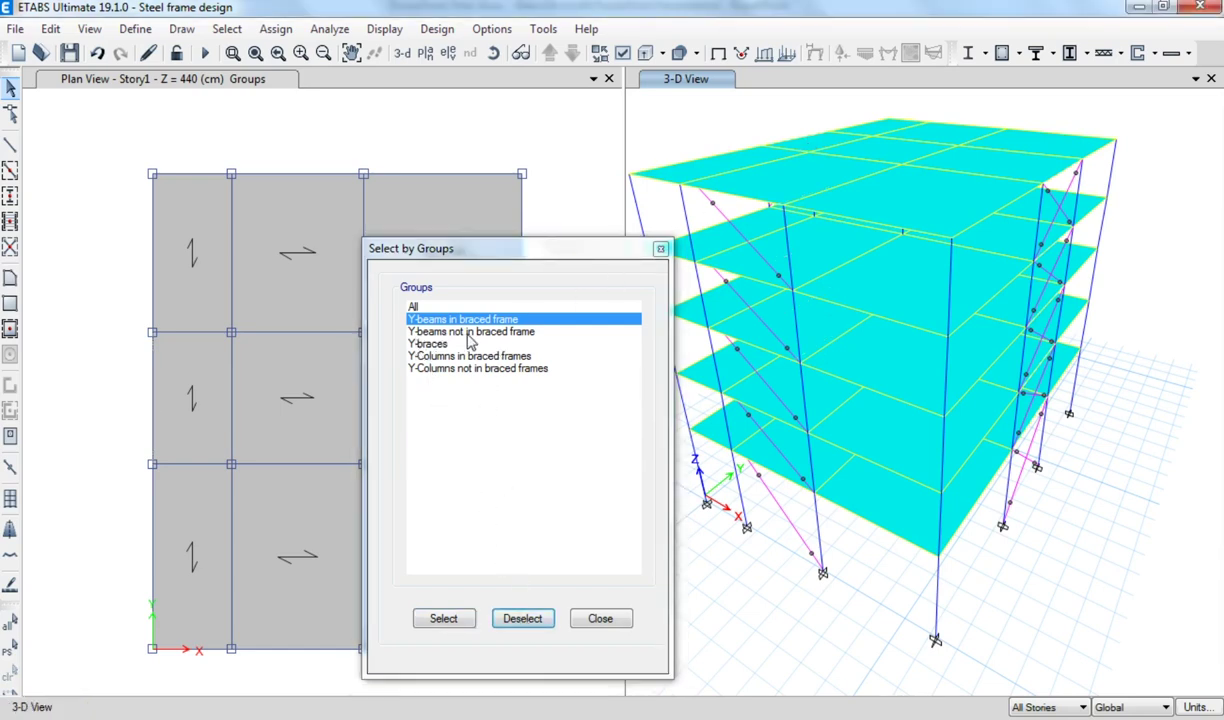
# - Select the "Y-beams not in braced frame" group, examine its members in the plan and 3-D views, and deselect it
pyautogui.click(518, 333)
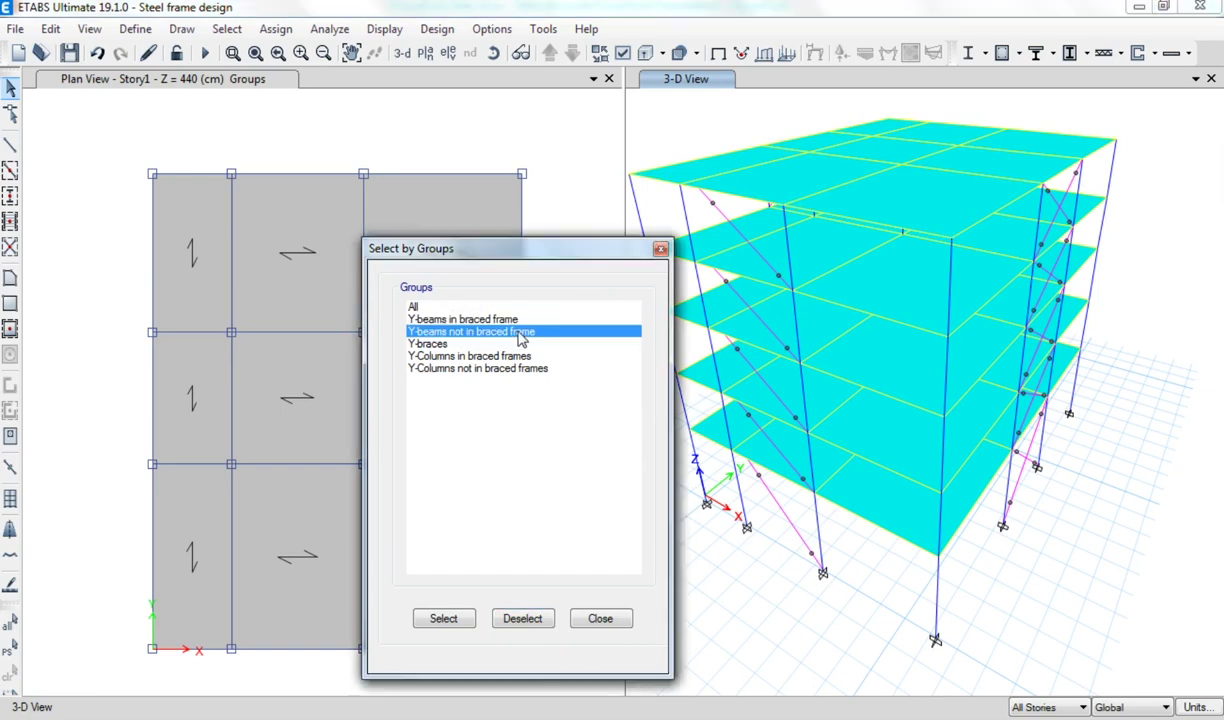
pyautogui.click(468, 621)
pyautogui.moveTo(520, 248); pyautogui.dragTo(742, 247)
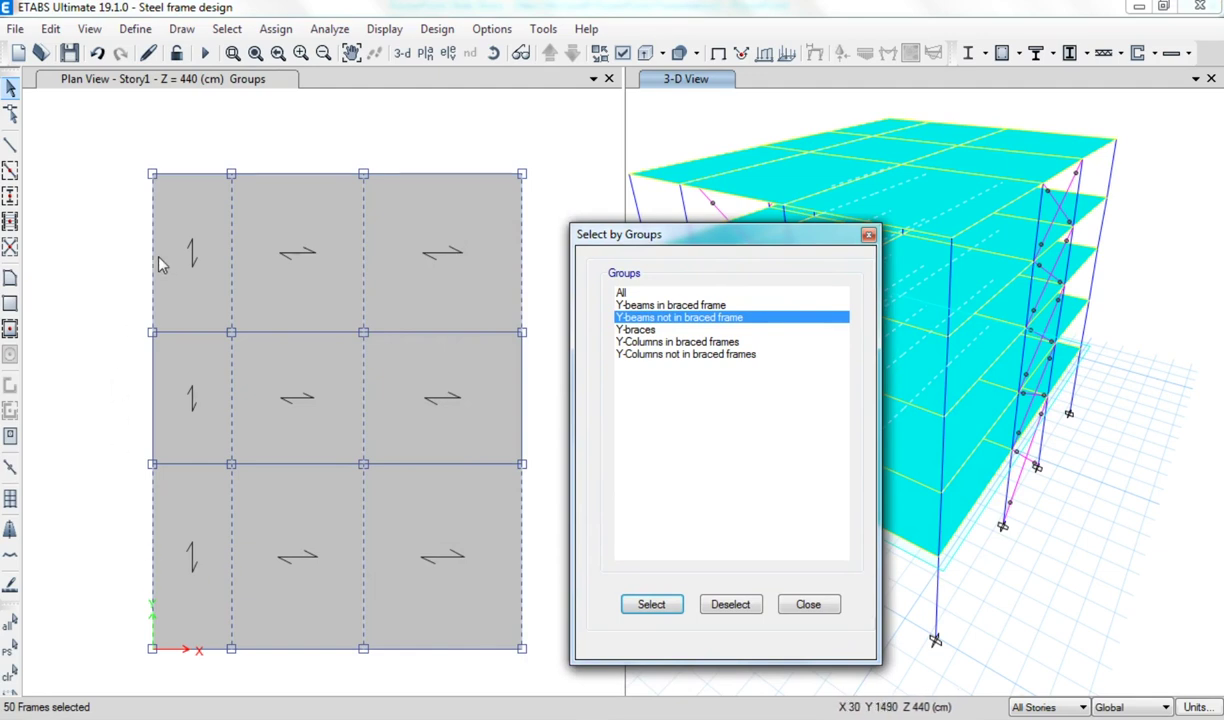
pyautogui.moveTo(640, 234); pyautogui.dragTo(372, 229)
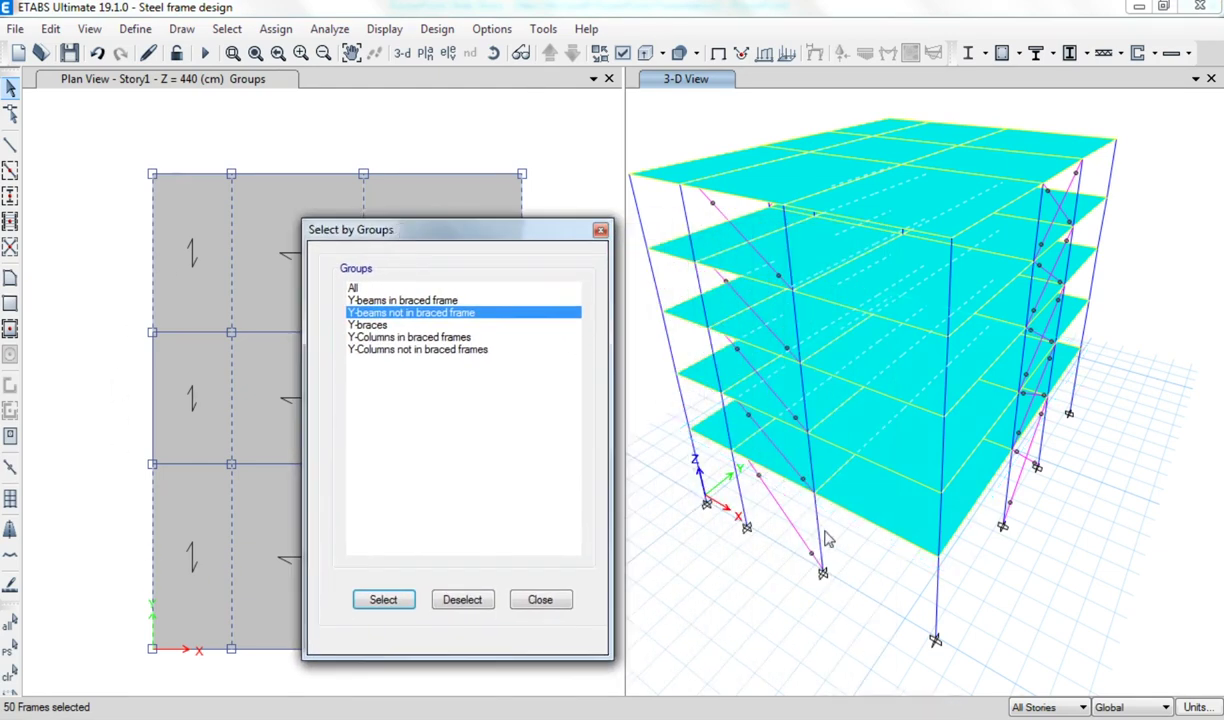
pyautogui.moveTo(810, 508)
pyautogui.keyDown('shift'); pyautogui.mouseDown(button='middle')
pyautogui.moveTo(900, 530)
pyautogui.moveTo(937, 568)
pyautogui.moveTo(1000, 537)
pyautogui.moveTo(887, 513)
pyautogui.mouseUp(button='middle'); pyautogui.keyUp('shift')
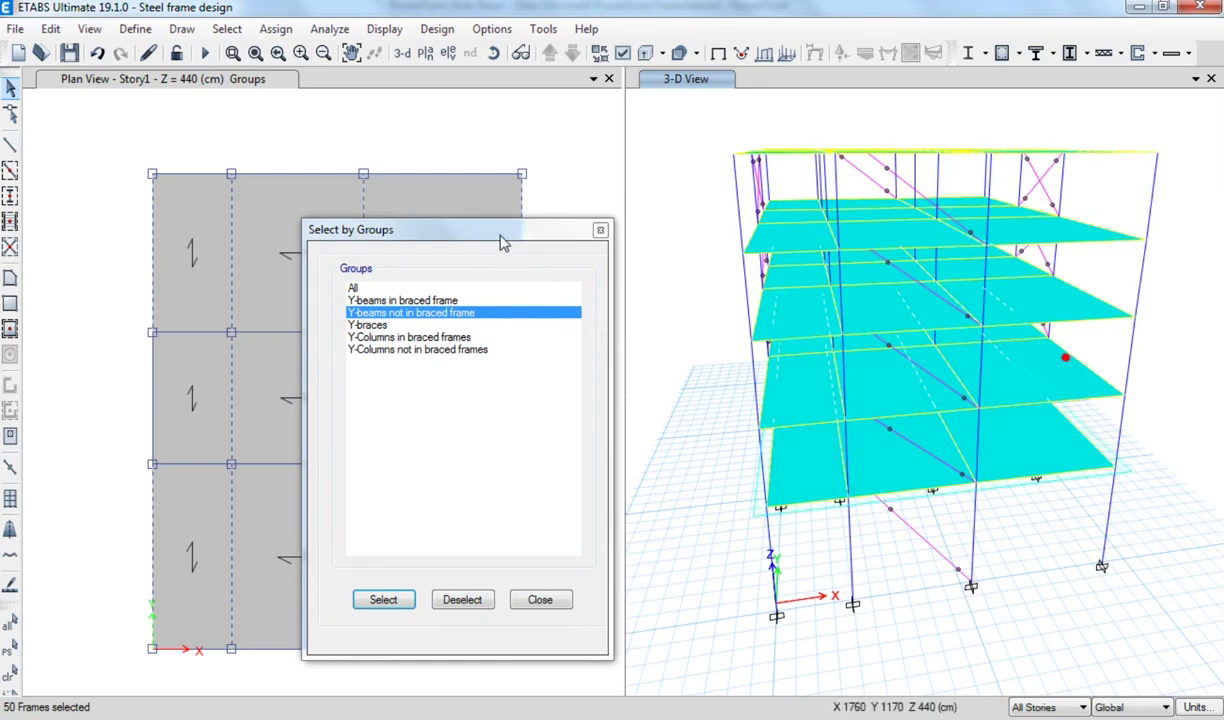
pyautogui.moveTo(490, 232); pyautogui.dragTo(757, 222)
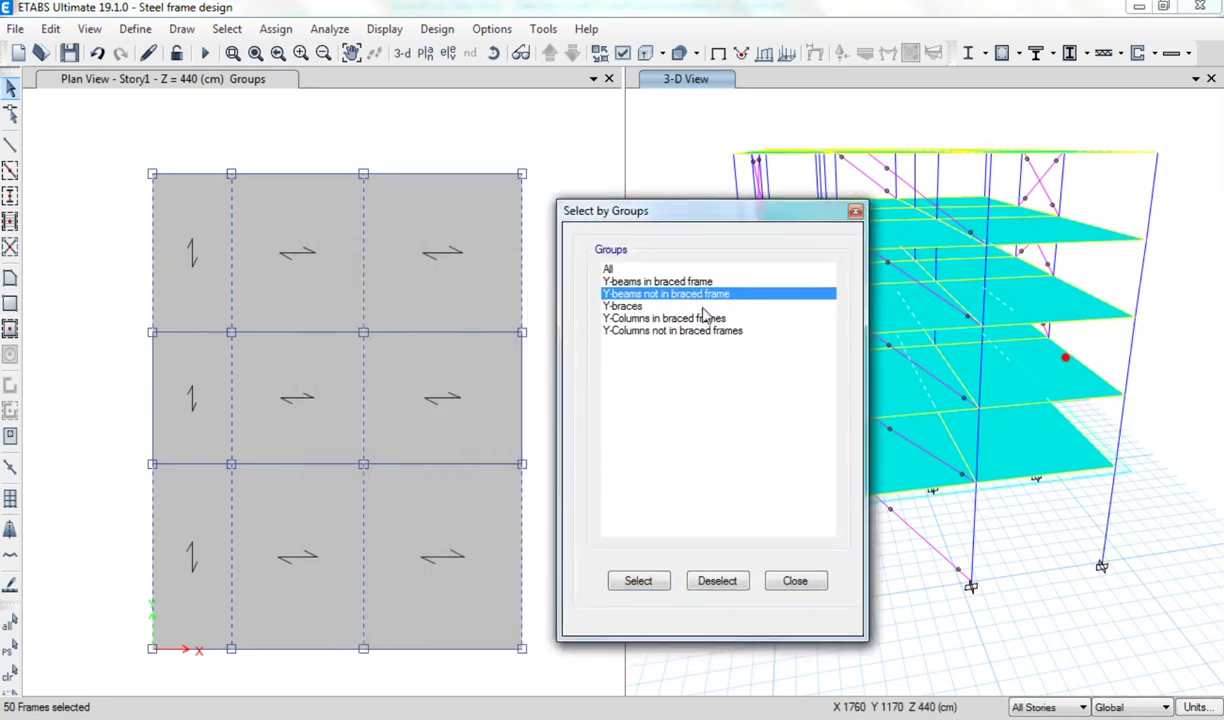
pyautogui.click(714, 585)
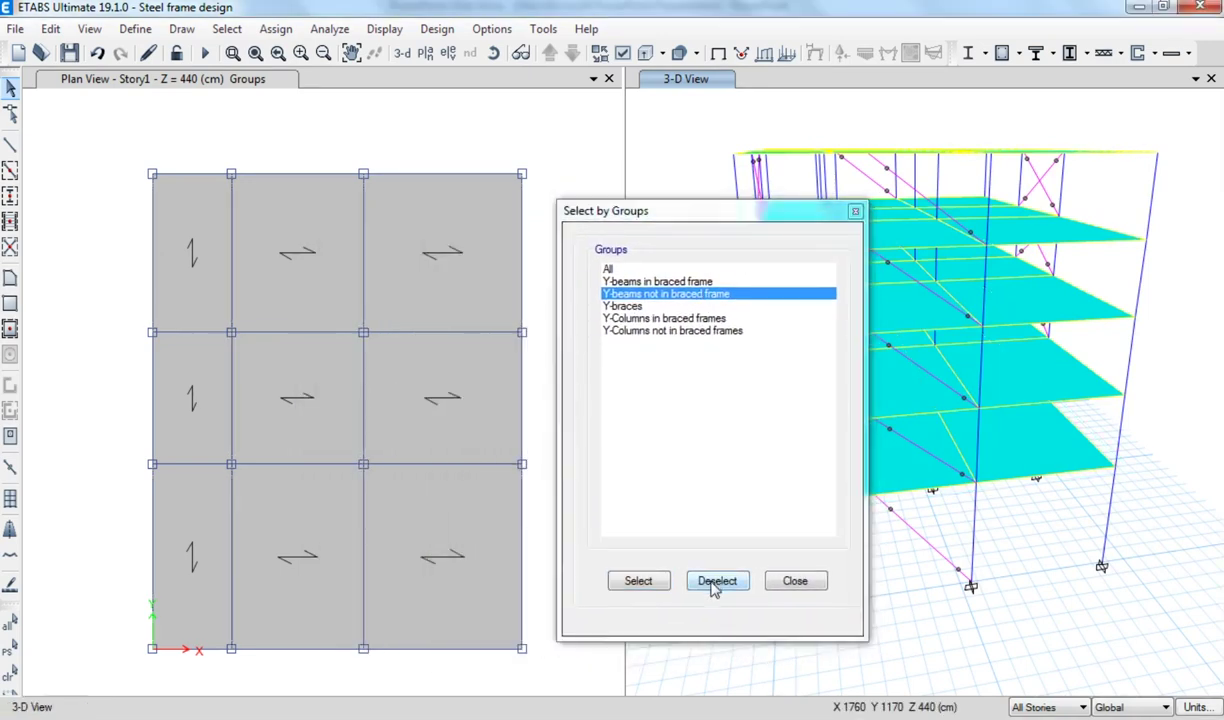
# - Select the "Y-braces" group, examine its braces in the 3-D view, and deselect it
pyautogui.click(626, 309)
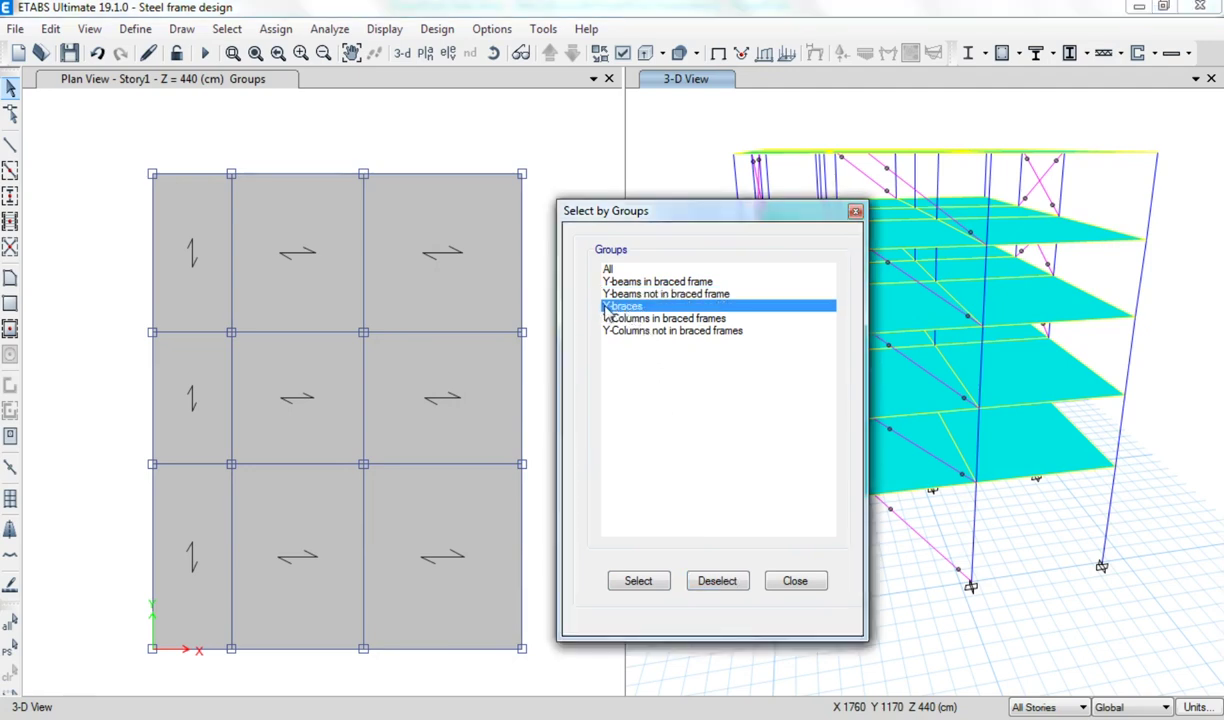
pyautogui.click(638, 580)
pyautogui.moveTo(694, 218); pyautogui.dragTo(492, 229)
pyautogui.keyDown('shift'); pyautogui.moveTo(825, 478); pyautogui.dragTo(885, 512, button='middle'); pyautogui.keyUp('shift')
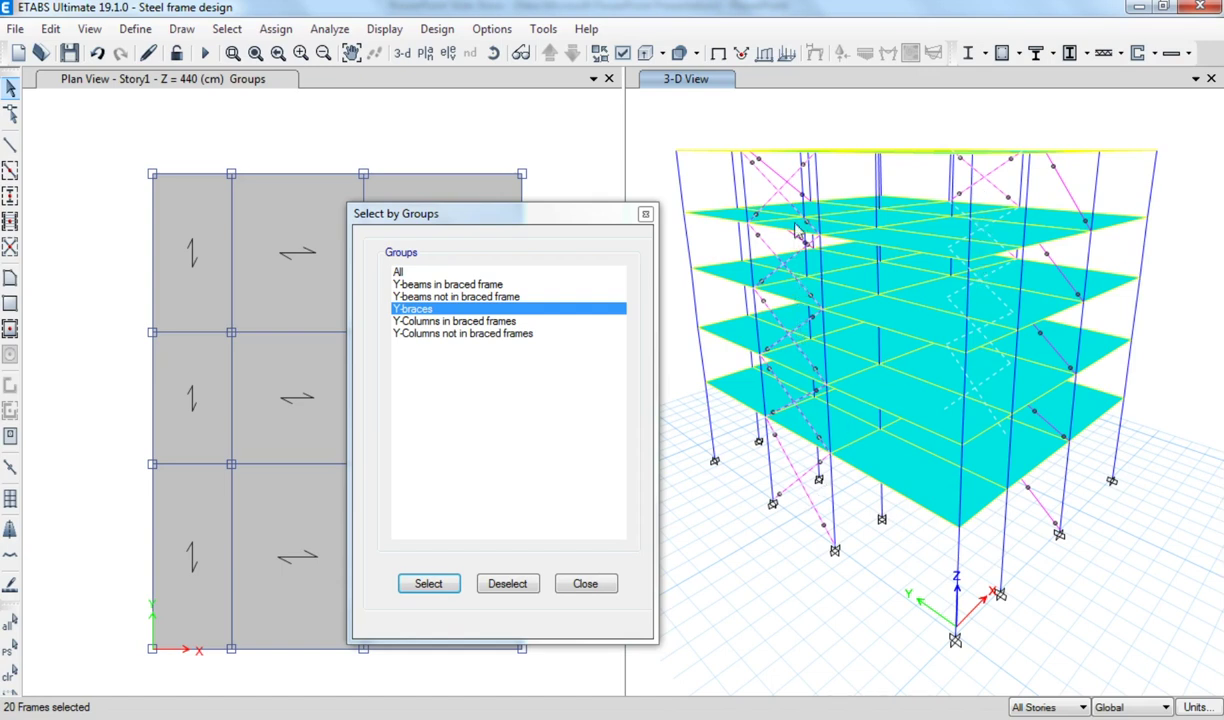
pyautogui.click(507, 583)
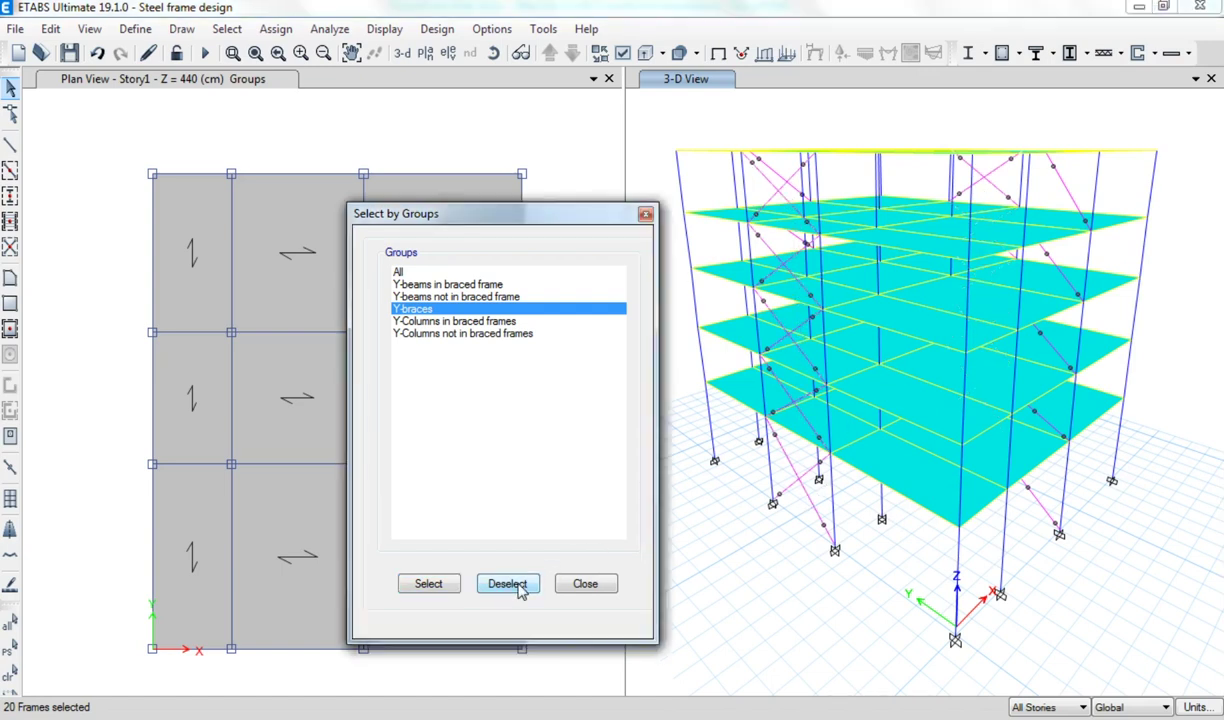
# - Select the "Y-Columns in braced frames" group, examine its columns in the 3-D view, and deselect it
pyautogui.click(470, 321)
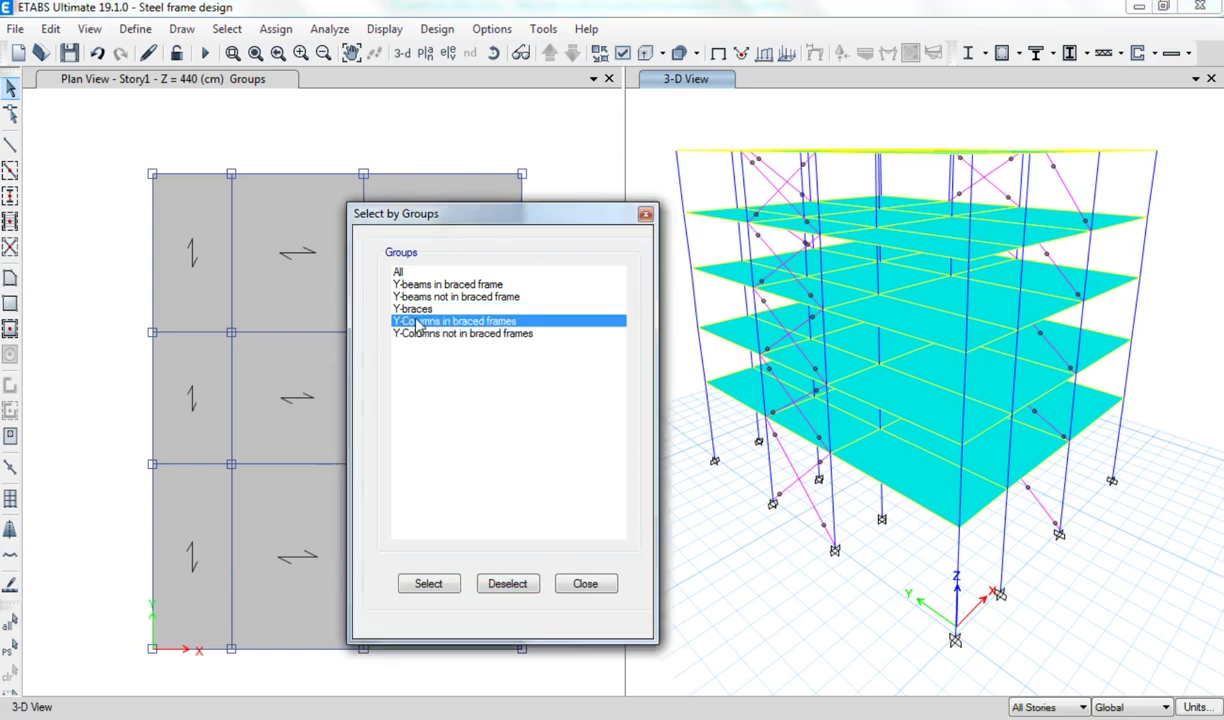
pyautogui.click(428, 584)
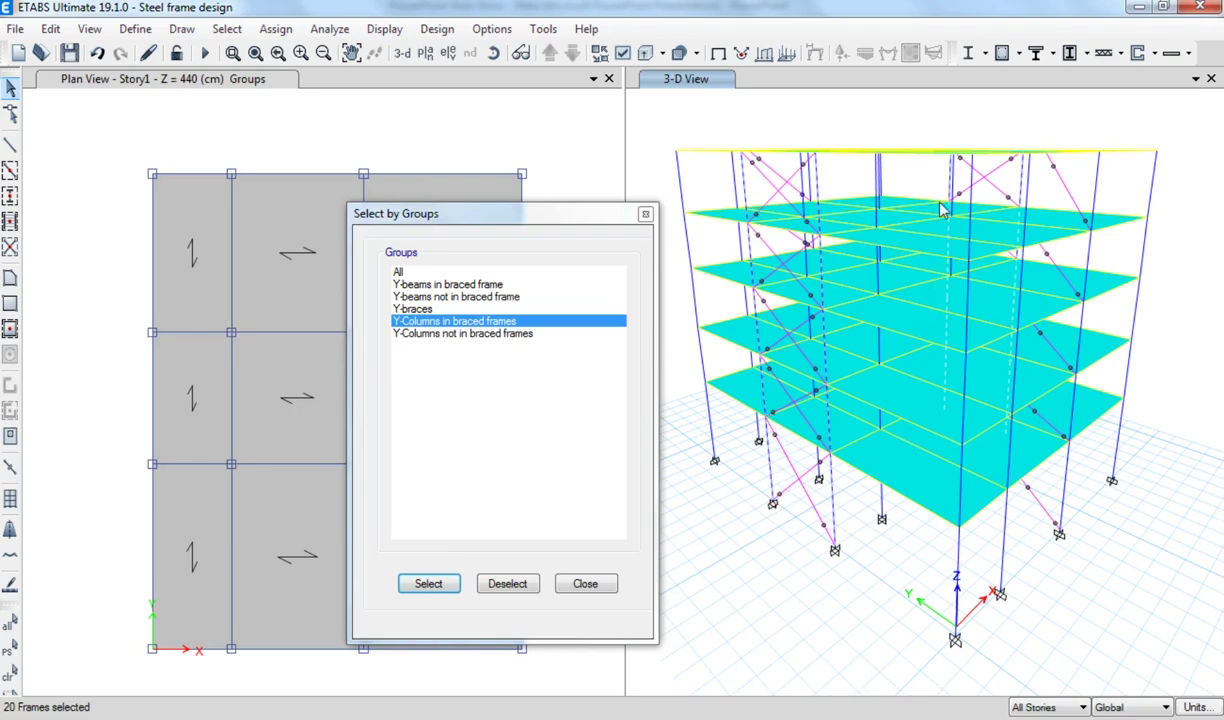
pyautogui.moveTo(1052, 384)
pyautogui.keyDown('shift'); pyautogui.mouseDown(button='middle')
pyautogui.moveTo(904, 370)
pyautogui.moveTo(940, 402)
pyautogui.mouseUp(button='middle'); pyautogui.keyUp('shift')
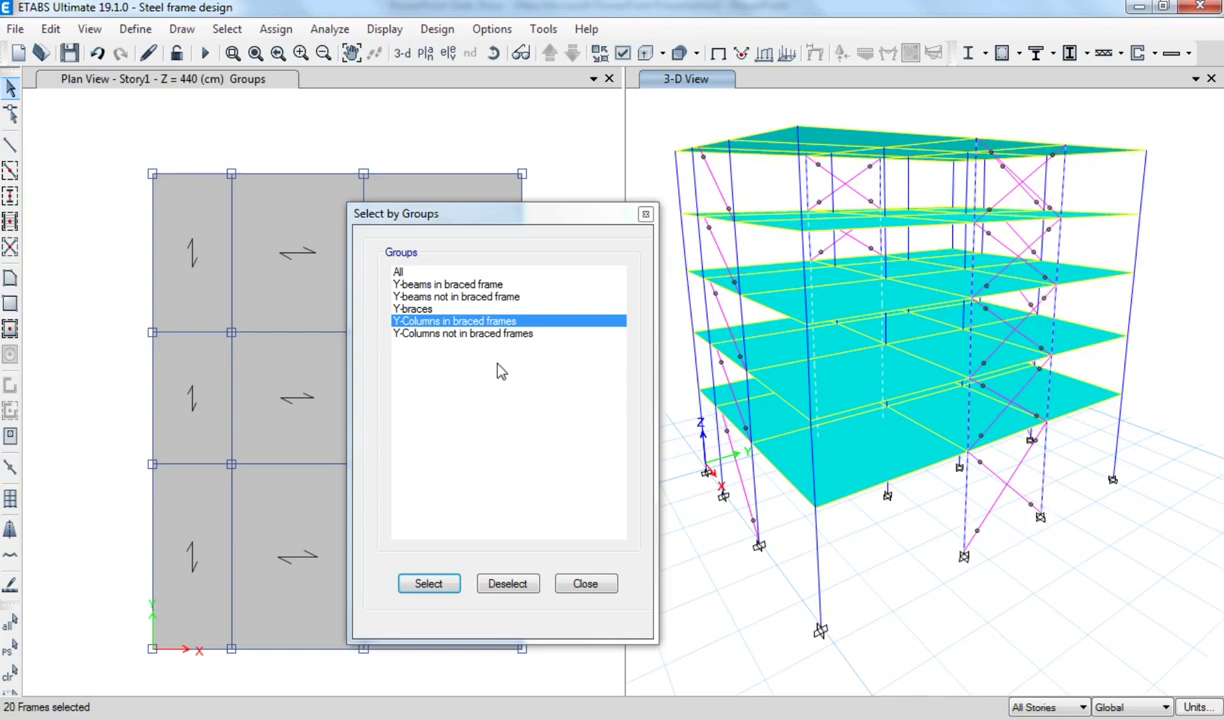
pyautogui.click(497, 585)
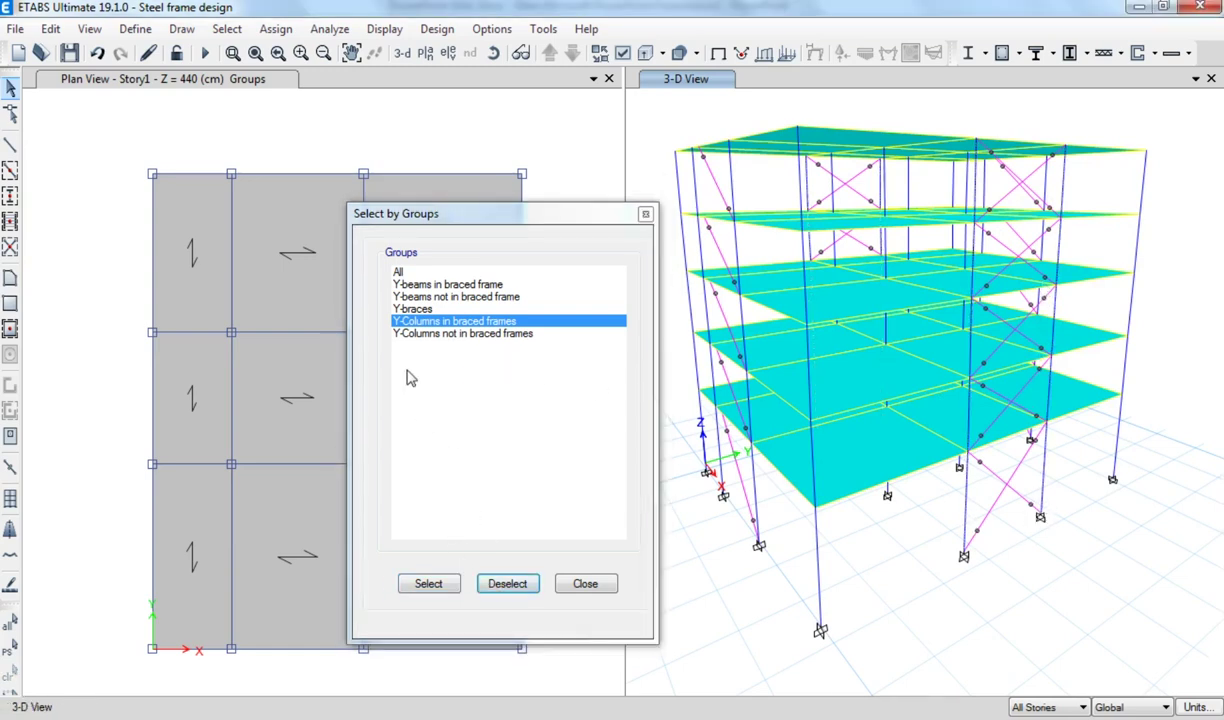
# - Select the "Y-Columns not in braced frames" group, examine its columns in the 3-D view, and deselect it
pyautogui.click(393, 333)
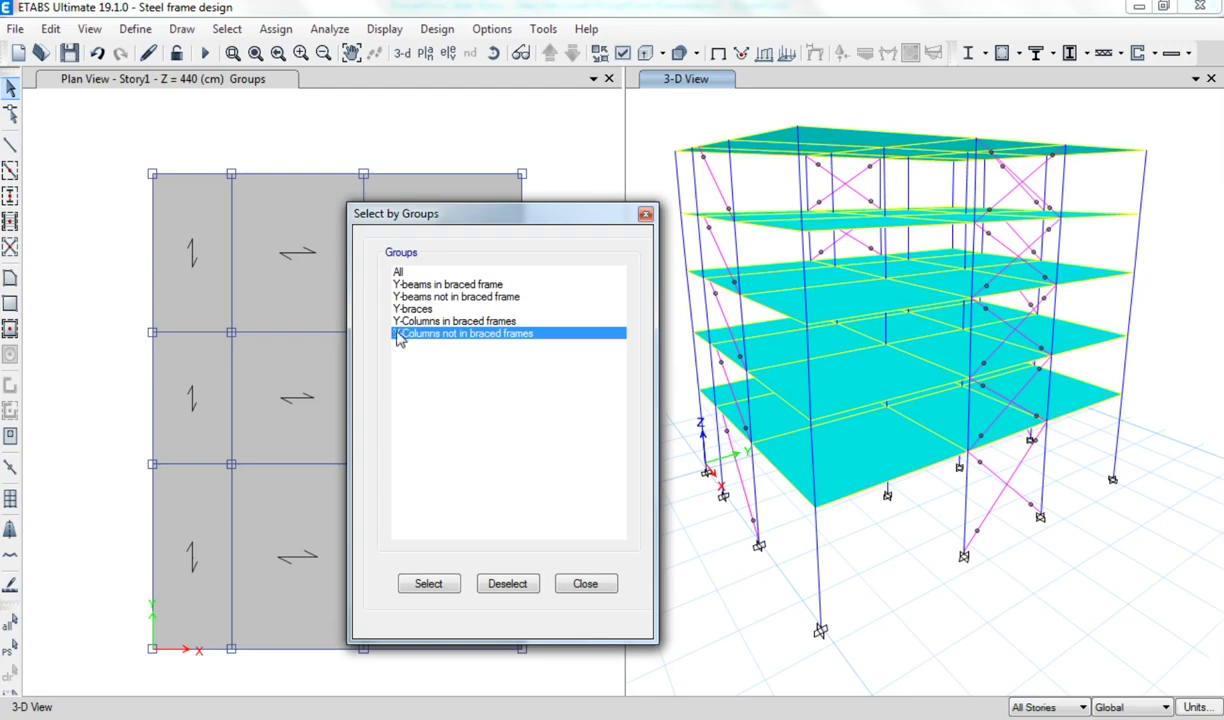
pyautogui.click(430, 583)
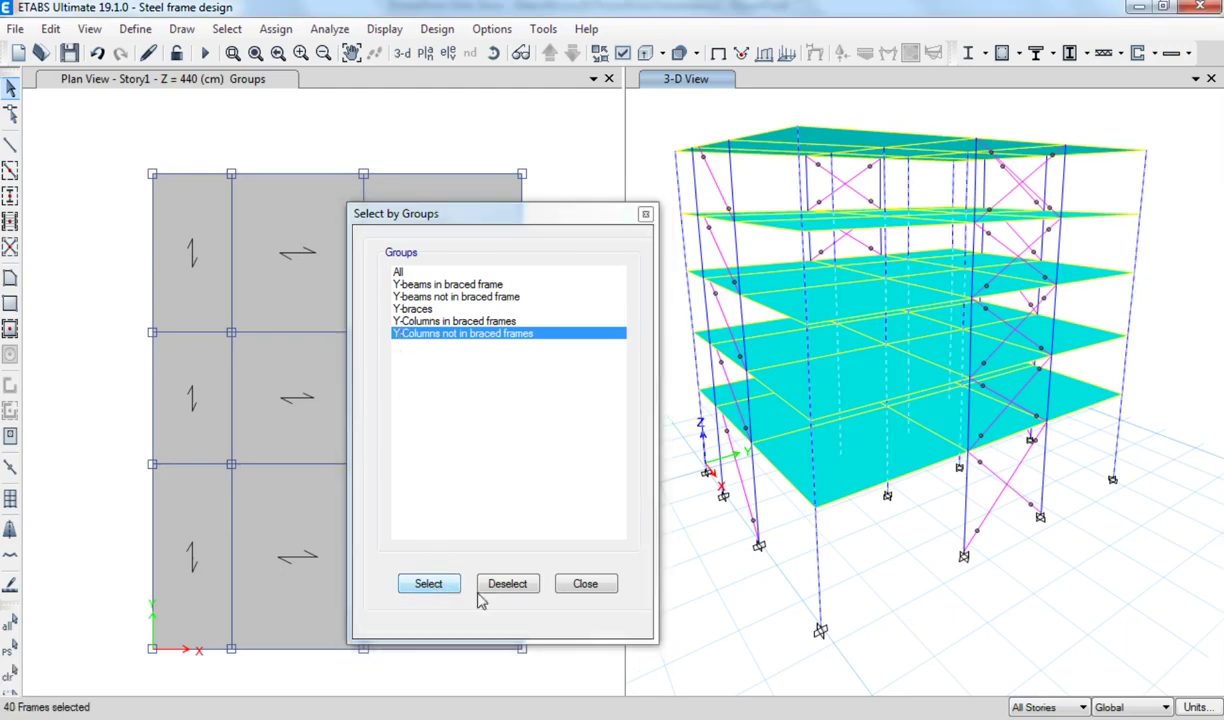
pyautogui.moveTo(776, 638); pyautogui.dragTo(848, 600, button='middle')
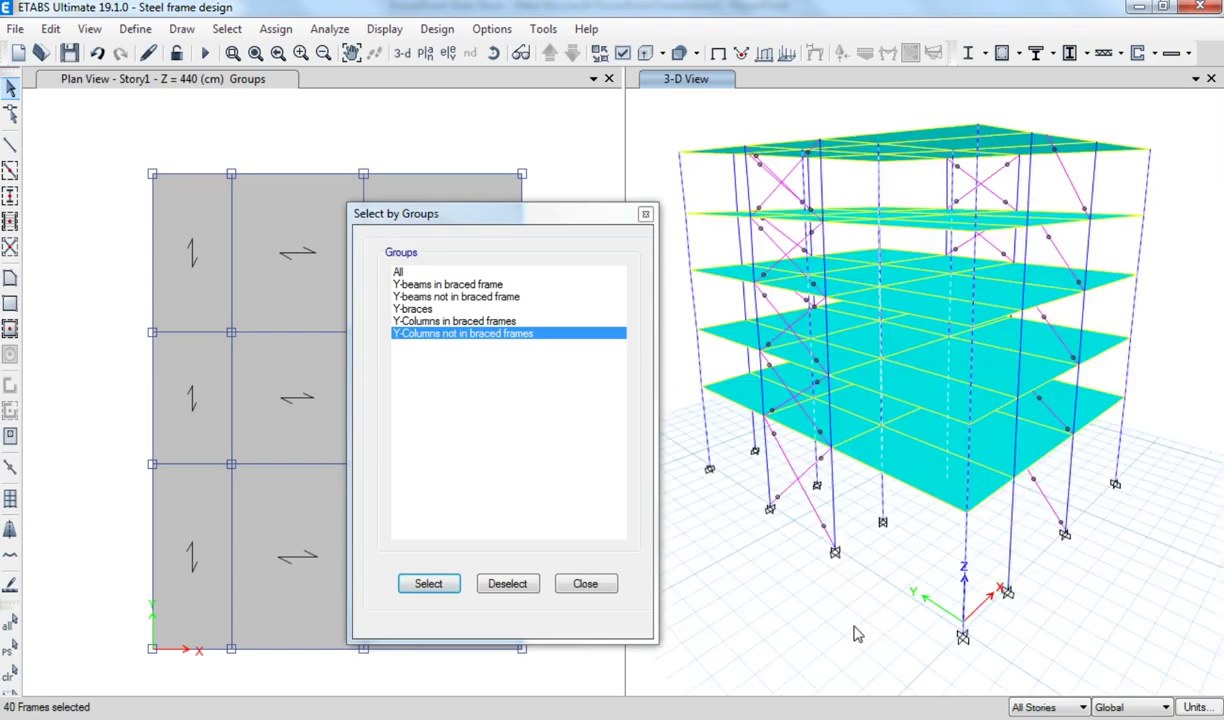
pyautogui.click(524, 586)
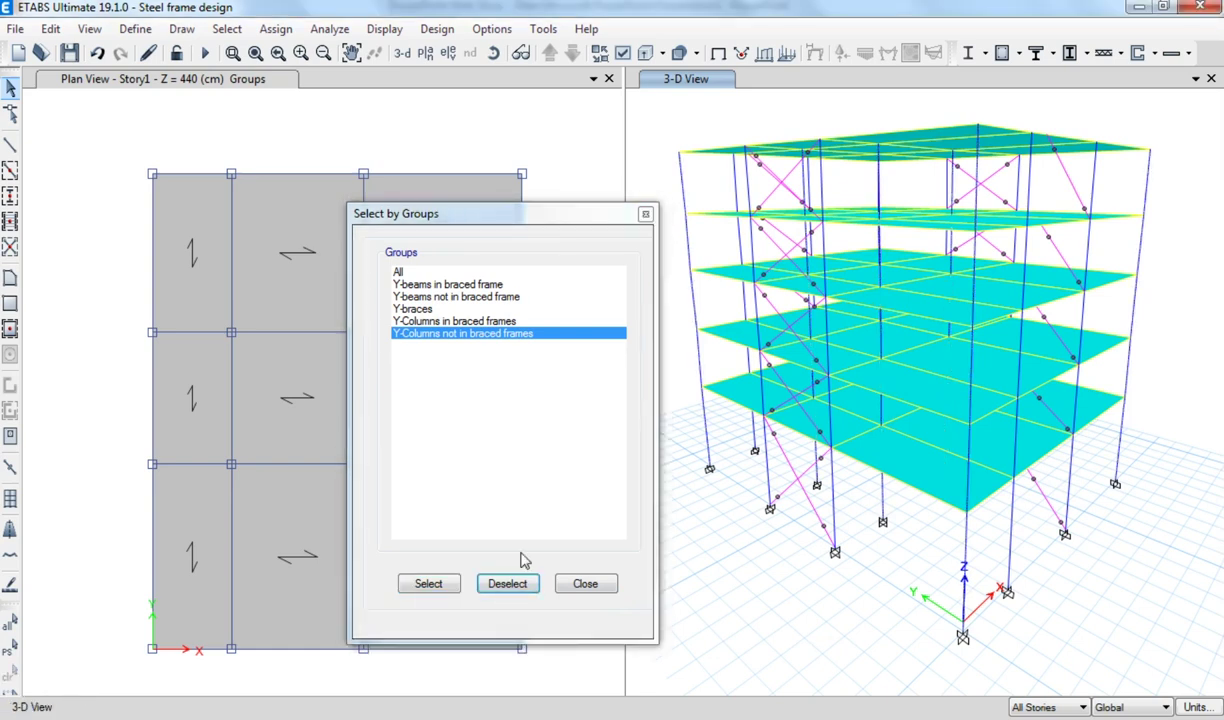
# - Set the Framing Type to EBF in the steel frame design preferences
pyautogui.click(985, 55)
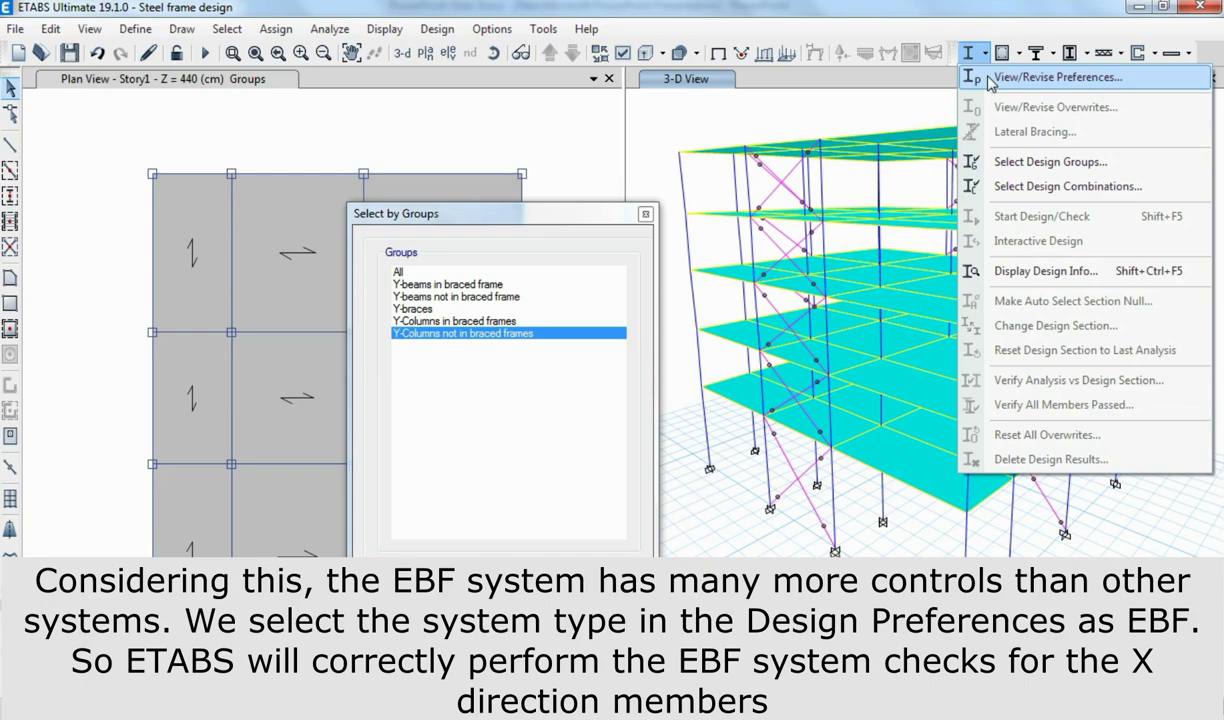
pyautogui.click(989, 79)
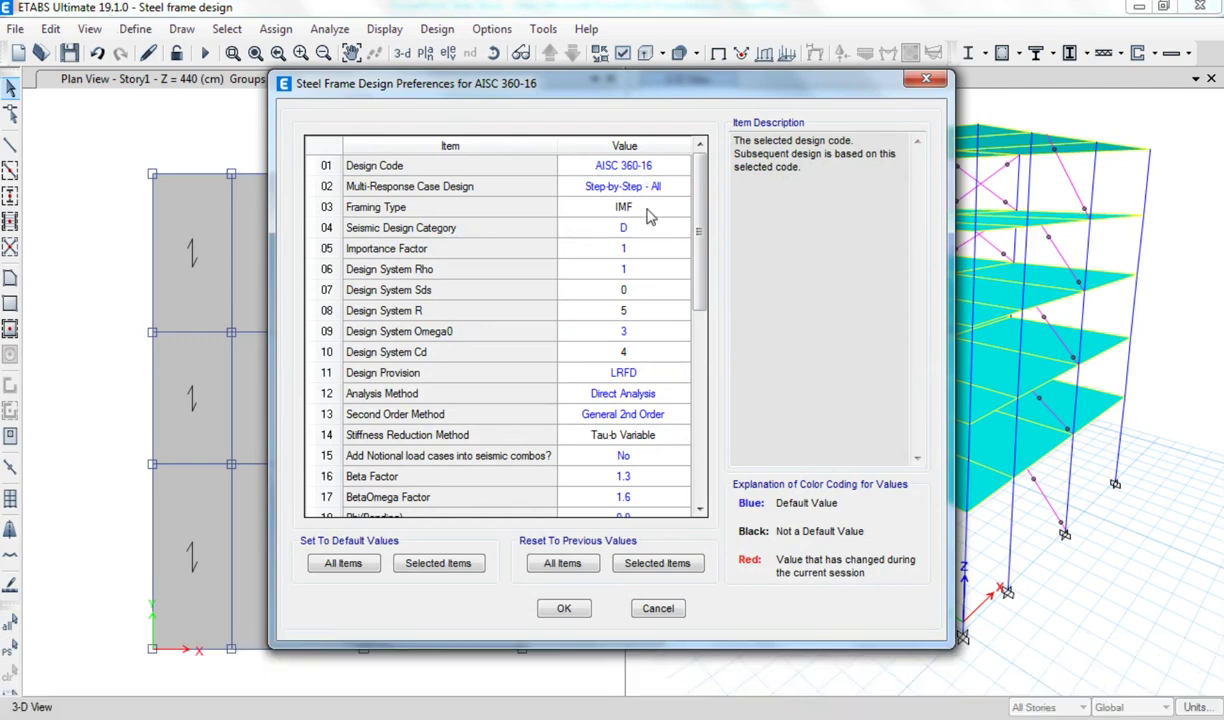
pyautogui.moveTo(640, 93); pyautogui.dragTo(570, 97)
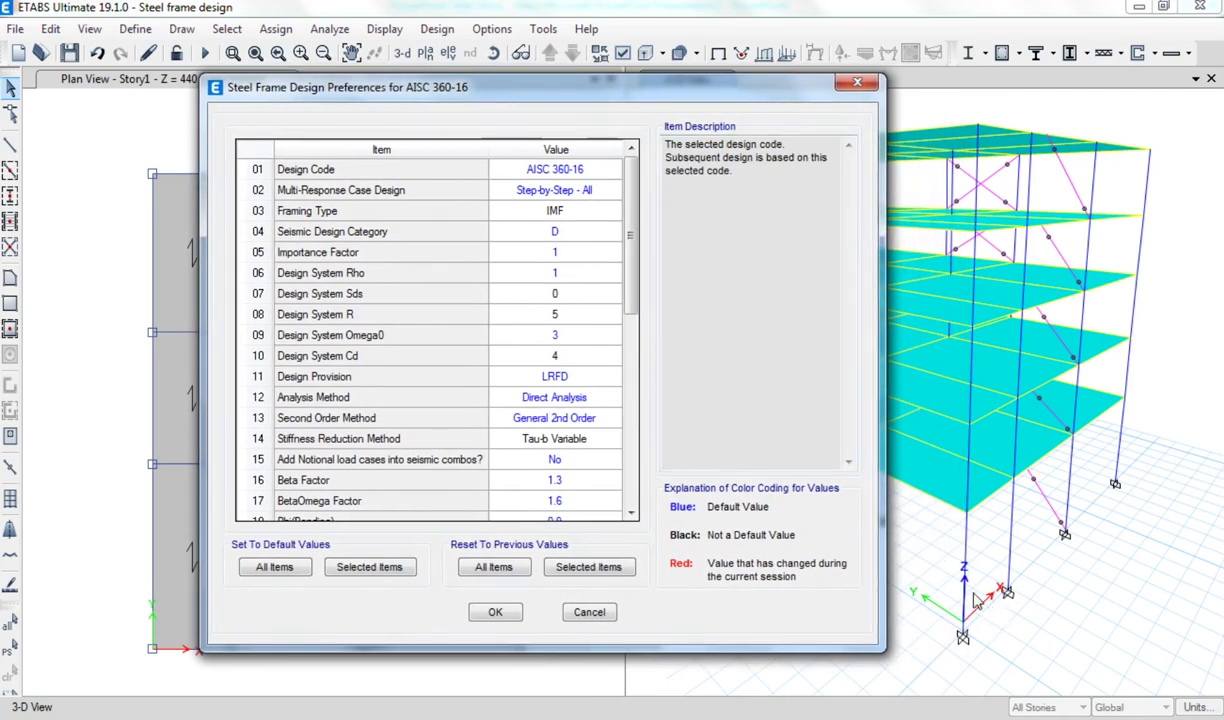
pyautogui.click(586, 213)
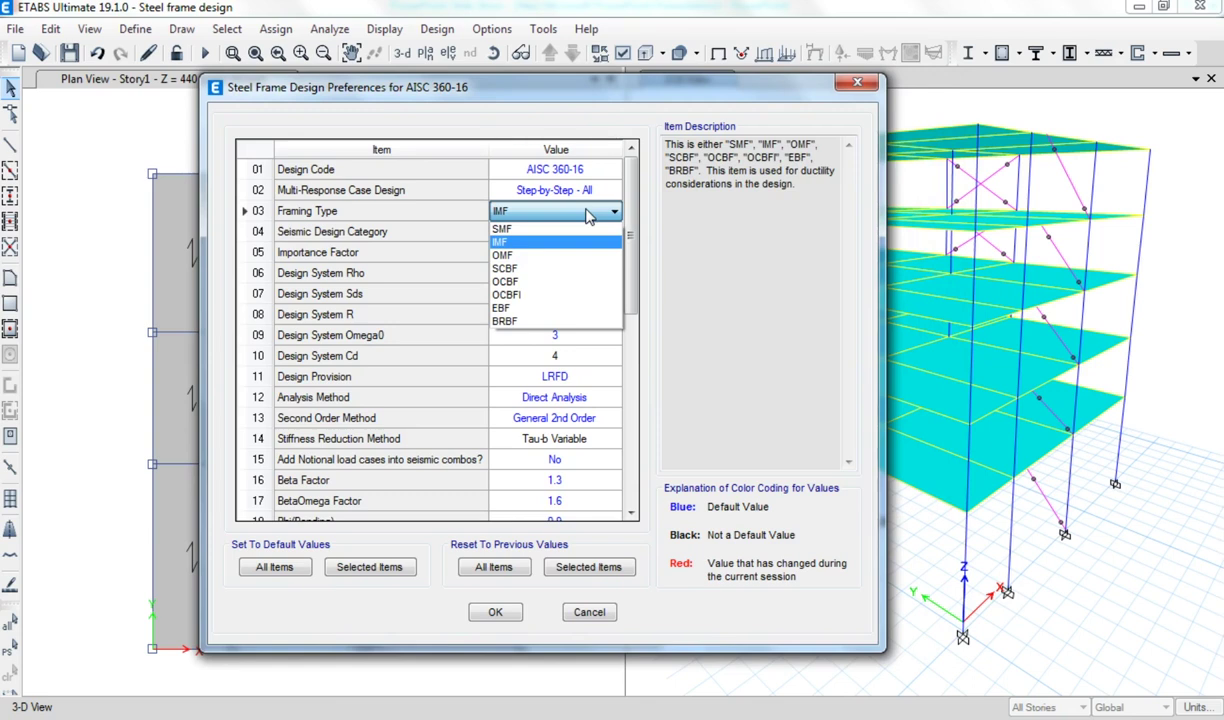
pyautogui.click(497, 308)
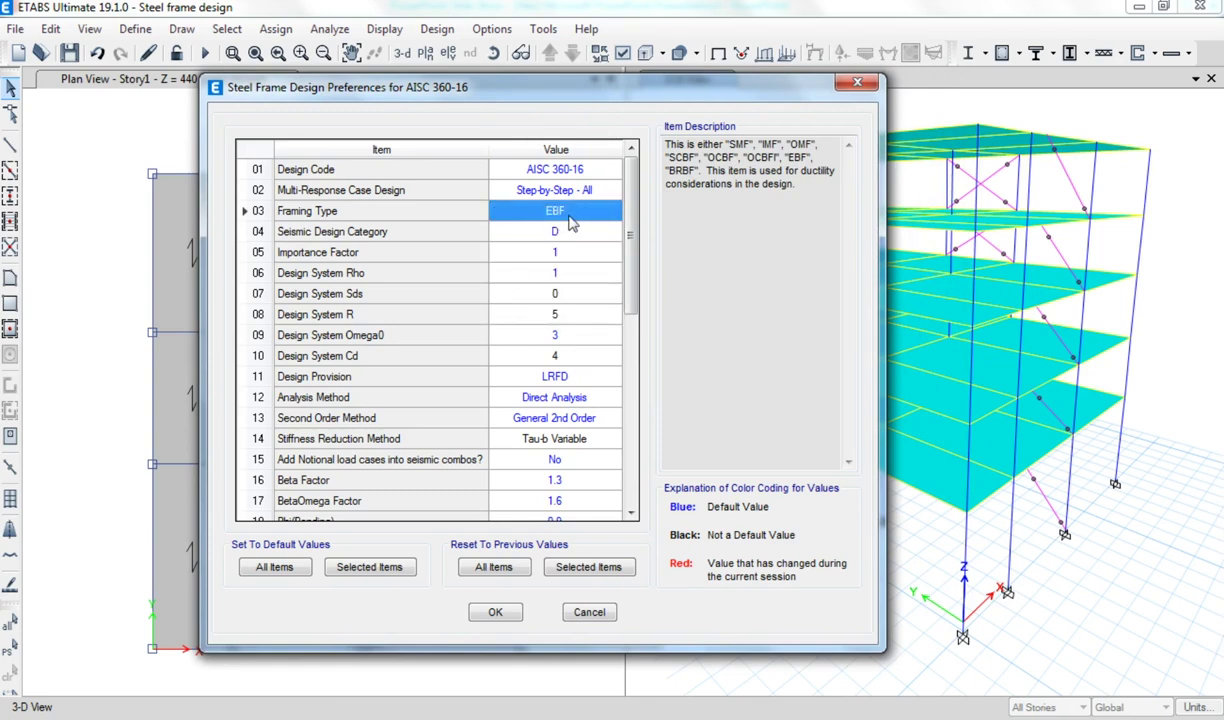
# - Review the Importance Factor and the Design System Rho, Sds, R, Omega0 and Cd items in the design preferences
pyautogui.click(546, 252)
pyautogui.click(546, 272)
pyautogui.click(546, 272)
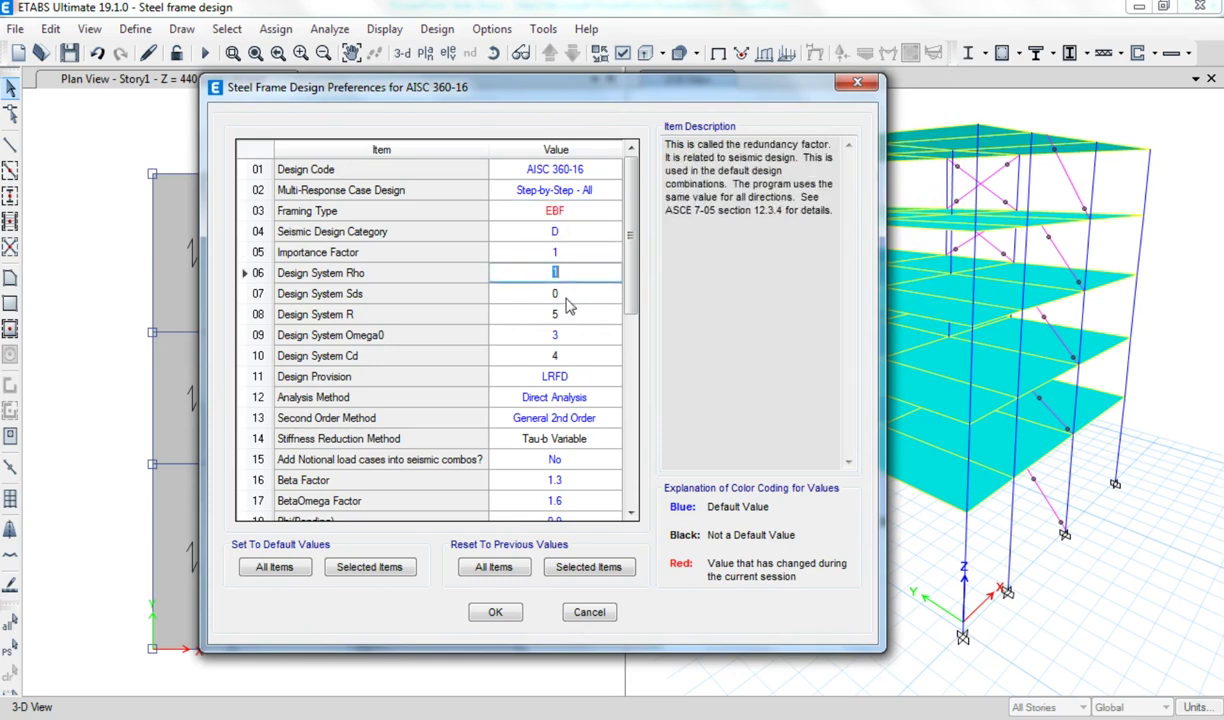
pyautogui.click(566, 295)
pyautogui.click(567, 315)
pyautogui.click(567, 336)
pyautogui.click(567, 356)
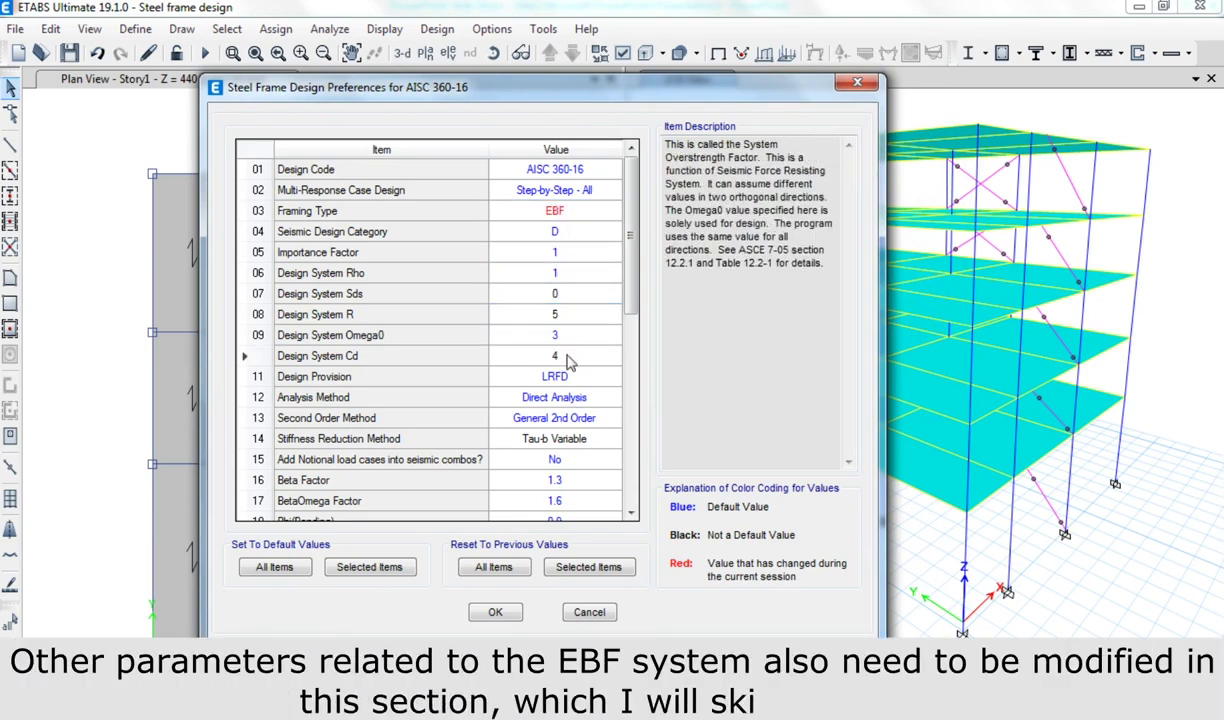
pyautogui.click(567, 358)
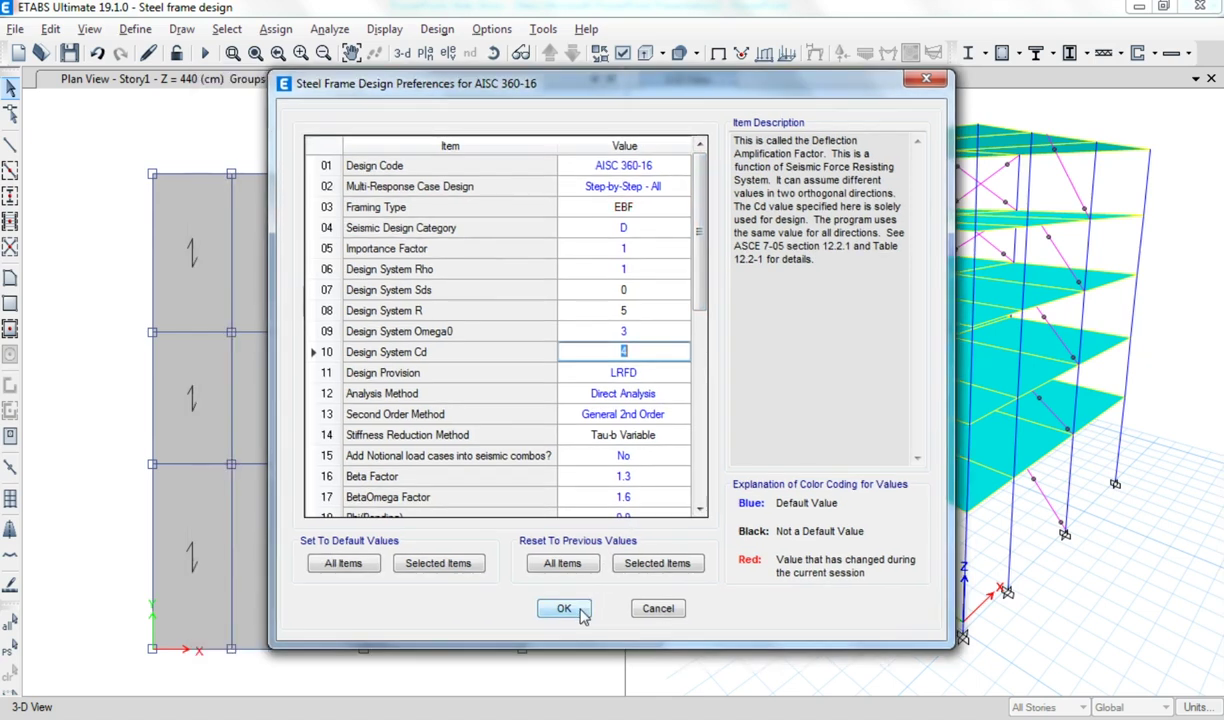
# - Accept the steel frame design preferences
pyautogui.click(561, 612)
pyautogui.click(561, 610)
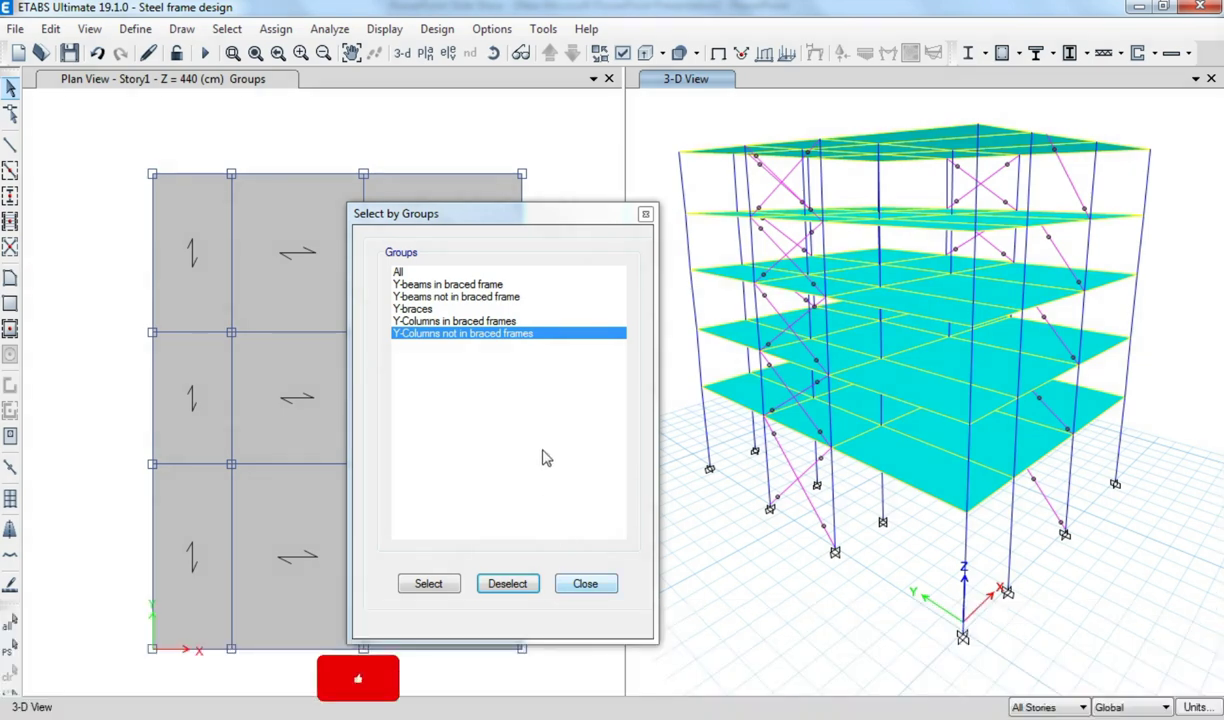
# - Select the "Y-beams in braced frame" group, set its Framing Type to SCBF in the steel design overwrites, and deselect it
pyautogui.click(410, 284)
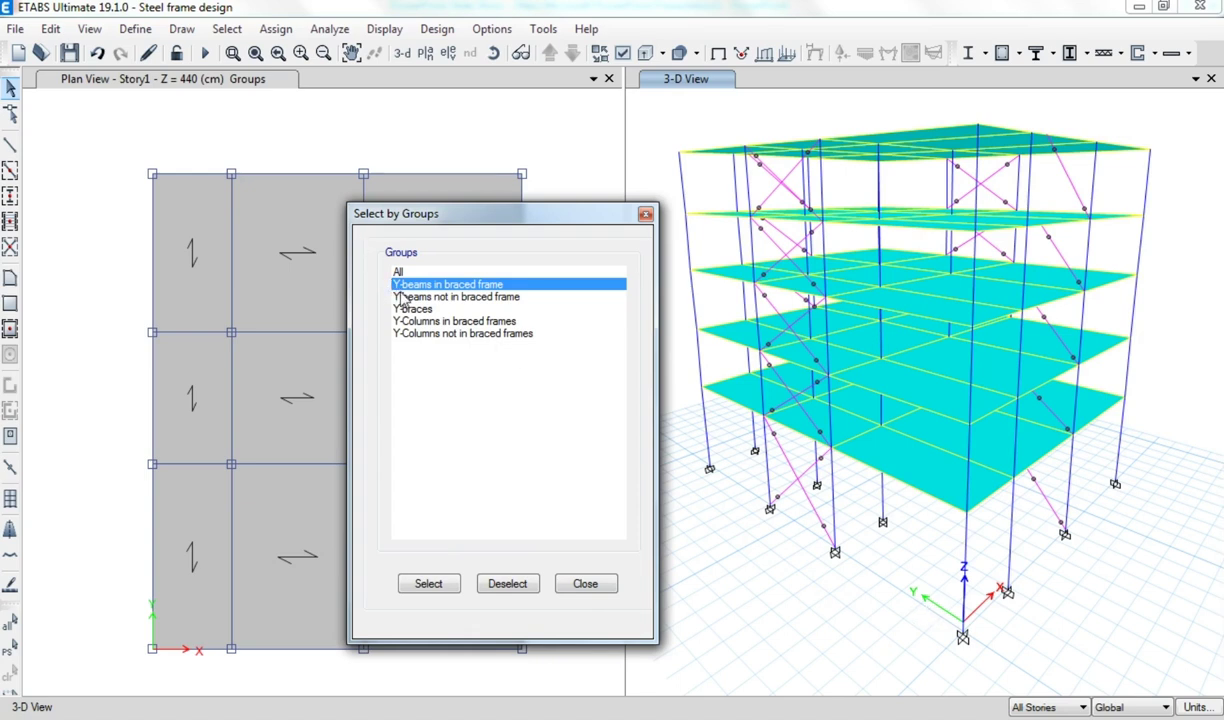
pyautogui.click(427, 584)
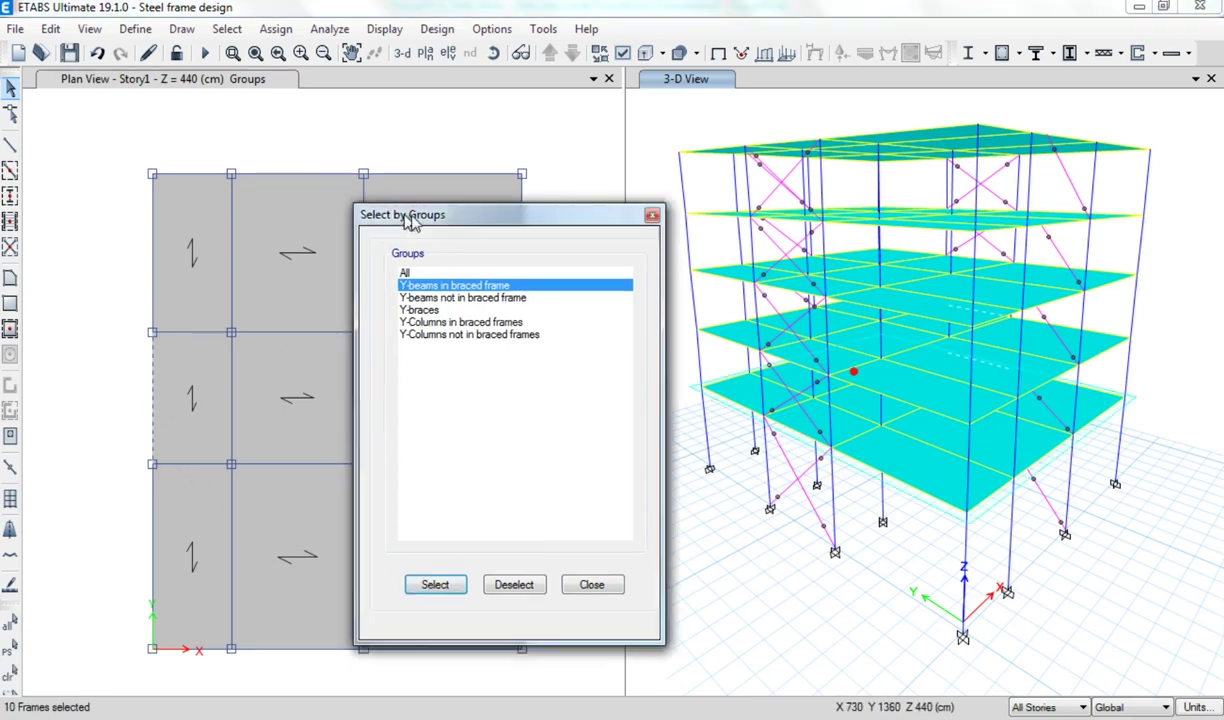
pyautogui.moveTo(410, 213); pyautogui.dragTo(637, 213)
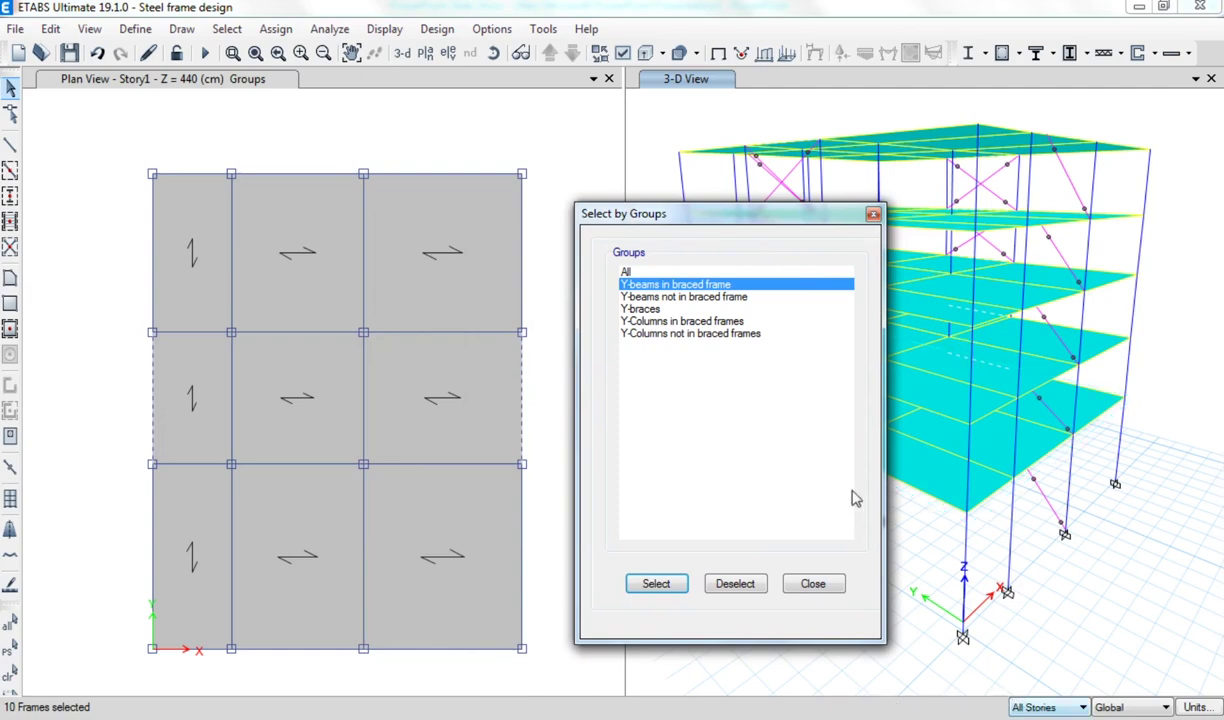
pyautogui.moveTo(727, 220); pyautogui.dragTo(492, 209)
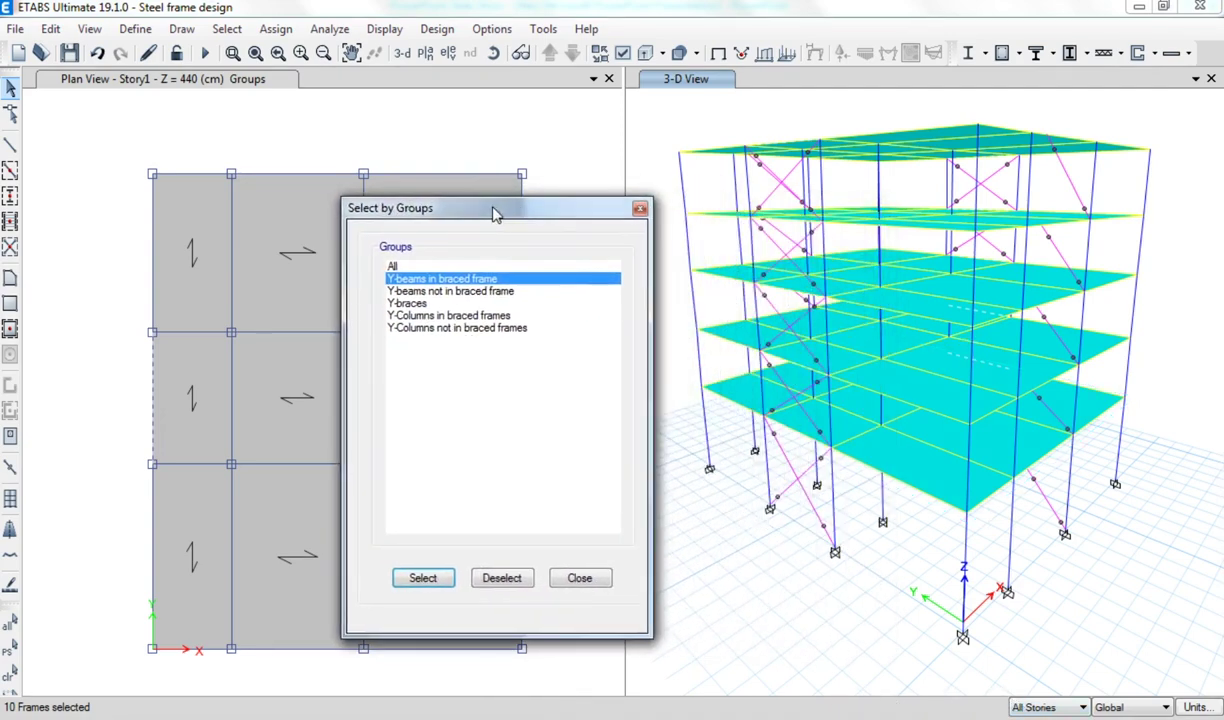
pyautogui.click(986, 58)
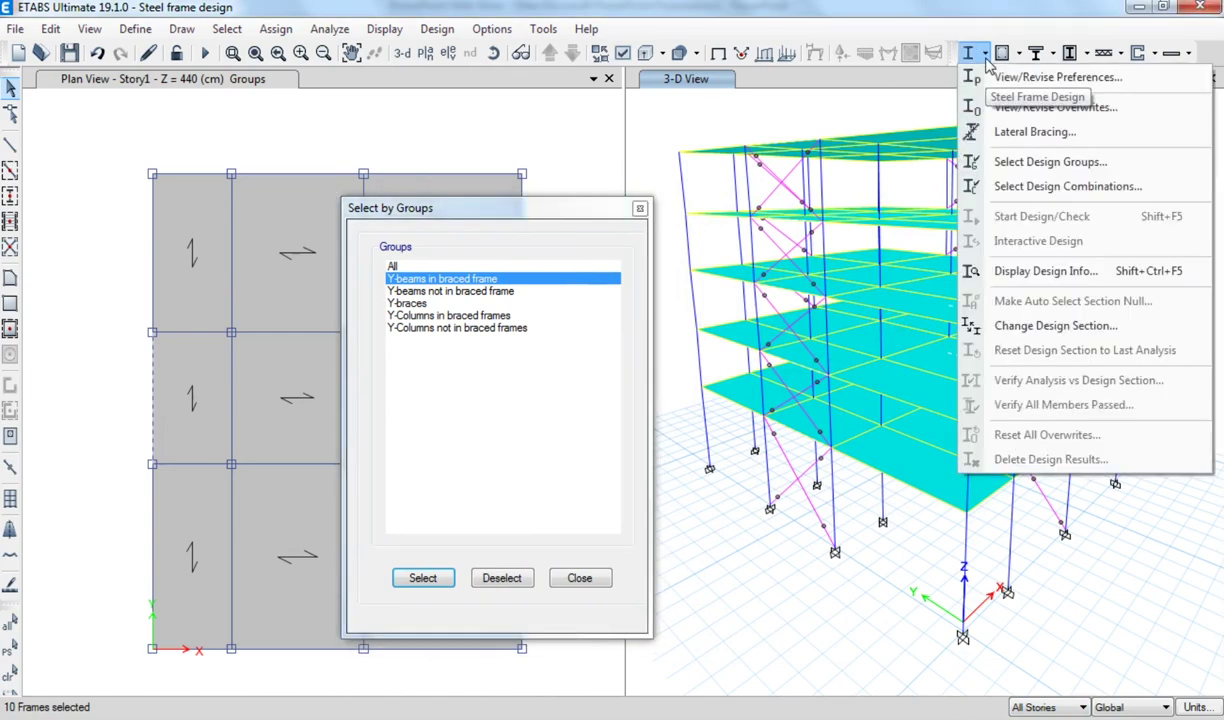
pyautogui.click(1101, 119)
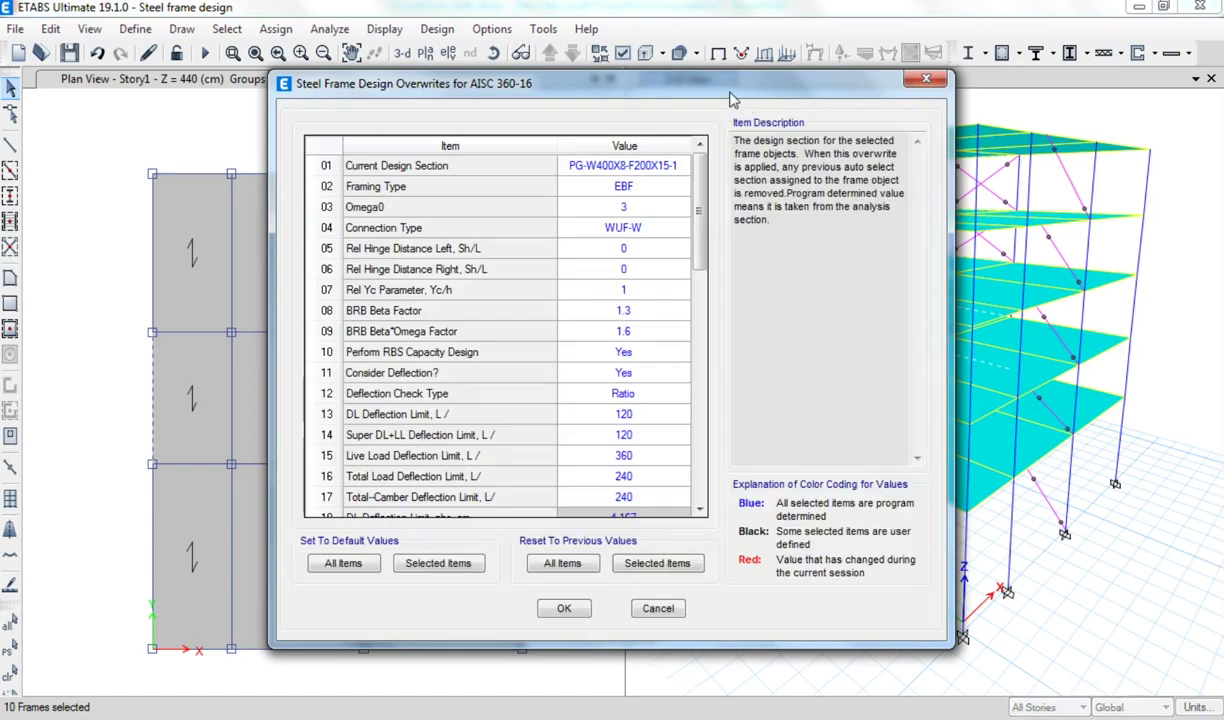
pyautogui.click(658, 187)
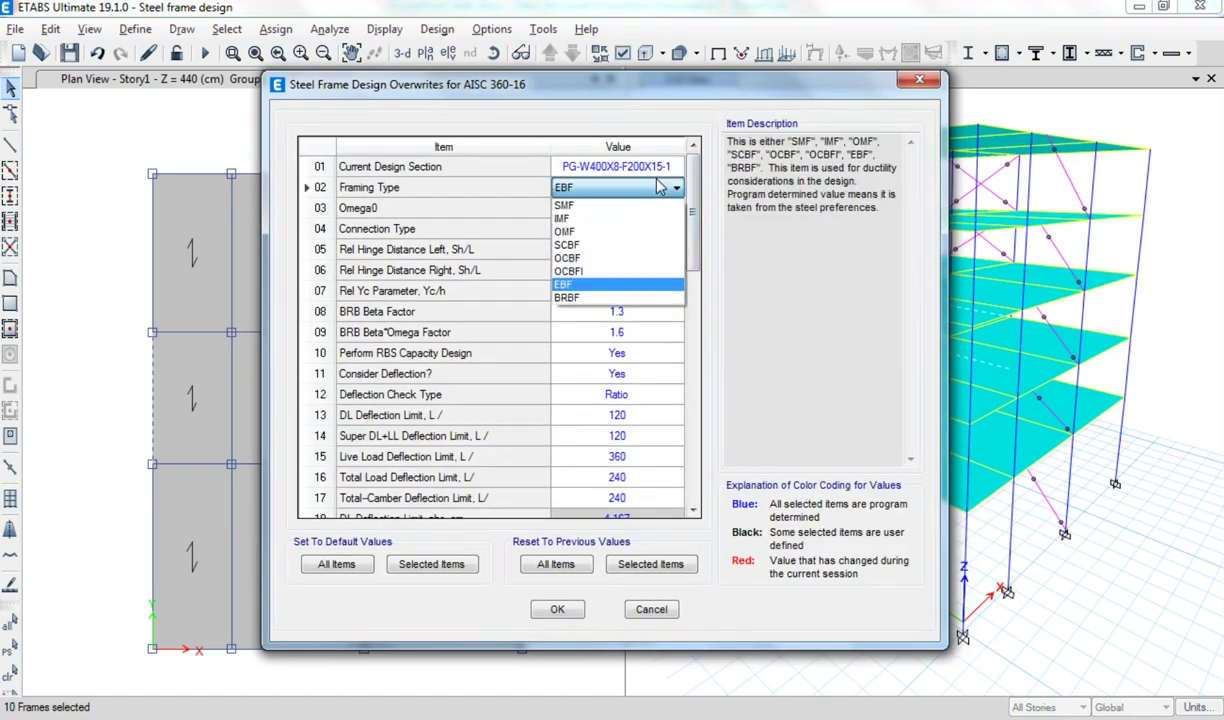
pyautogui.click(588, 254)
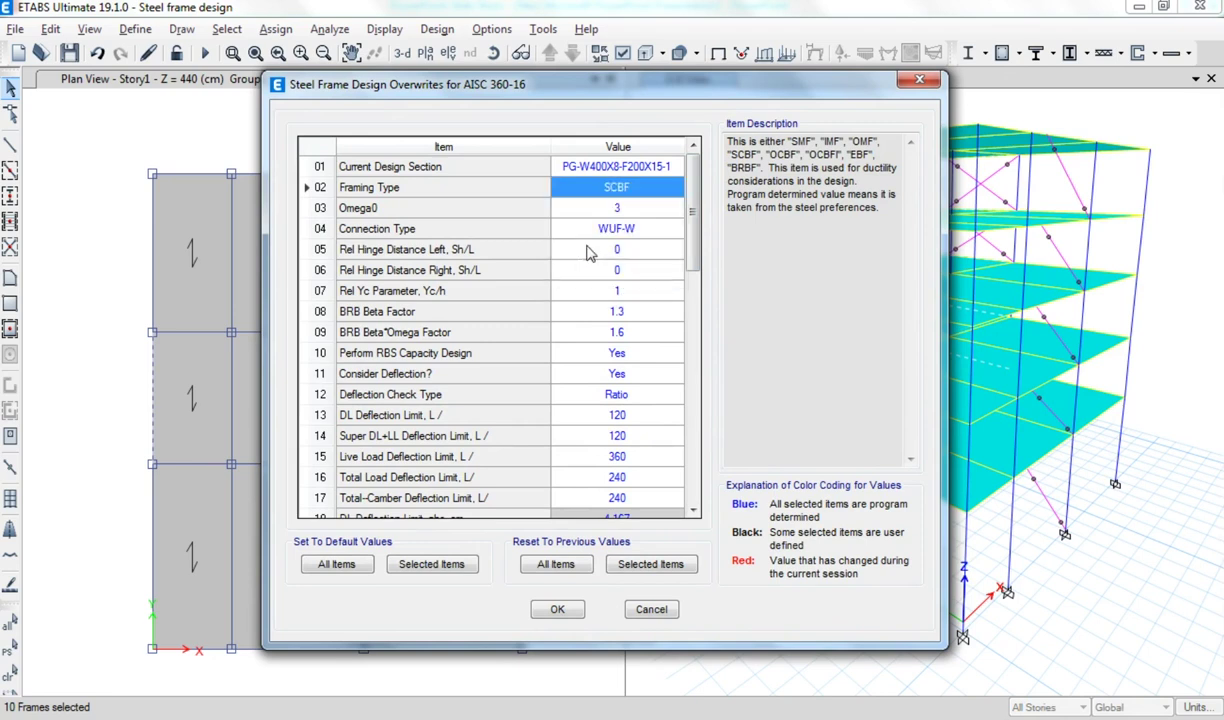
pyautogui.click(560, 609)
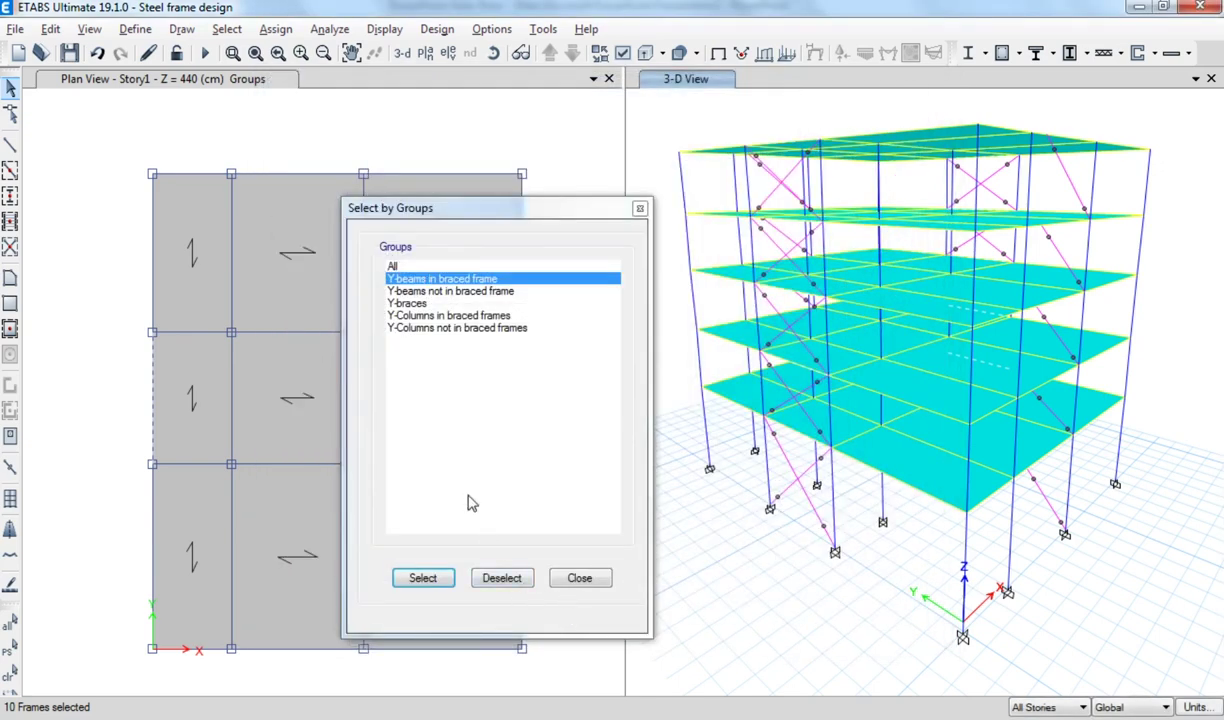
pyautogui.click(502, 586)
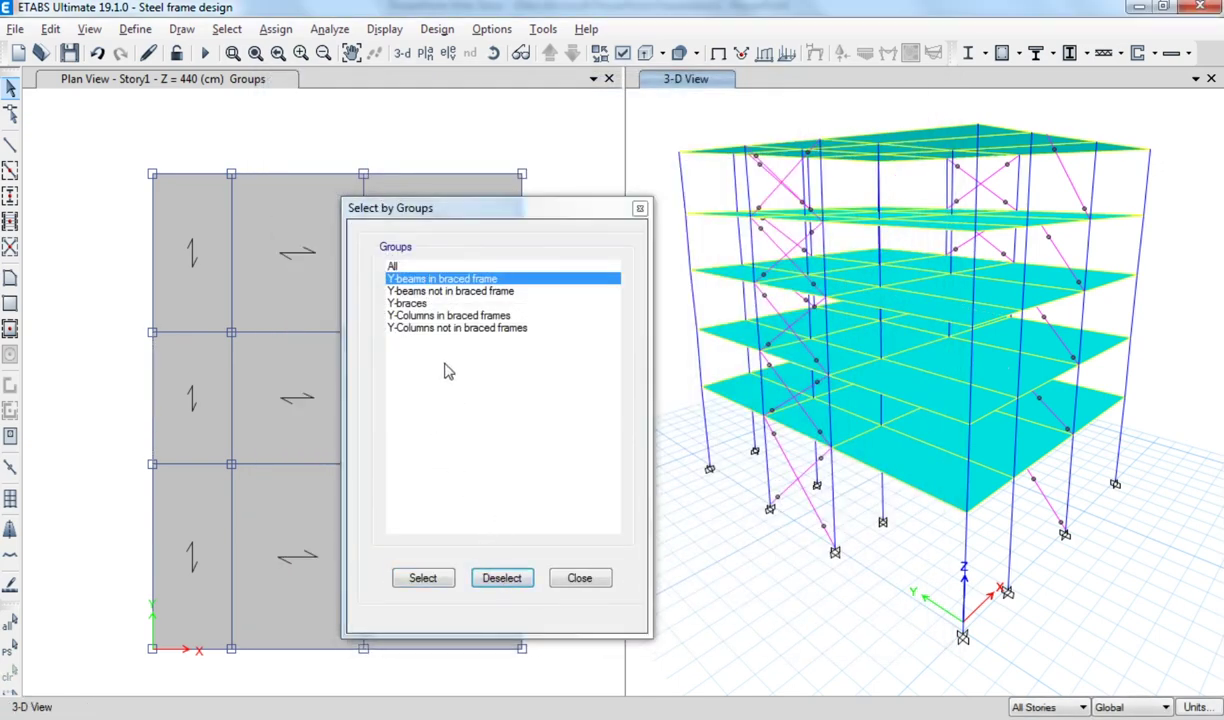
# - Select the "Y-beams not in braced frame" group, overwrite its Framing Type with OCBF, and clear the selection
pyautogui.click(400, 291)
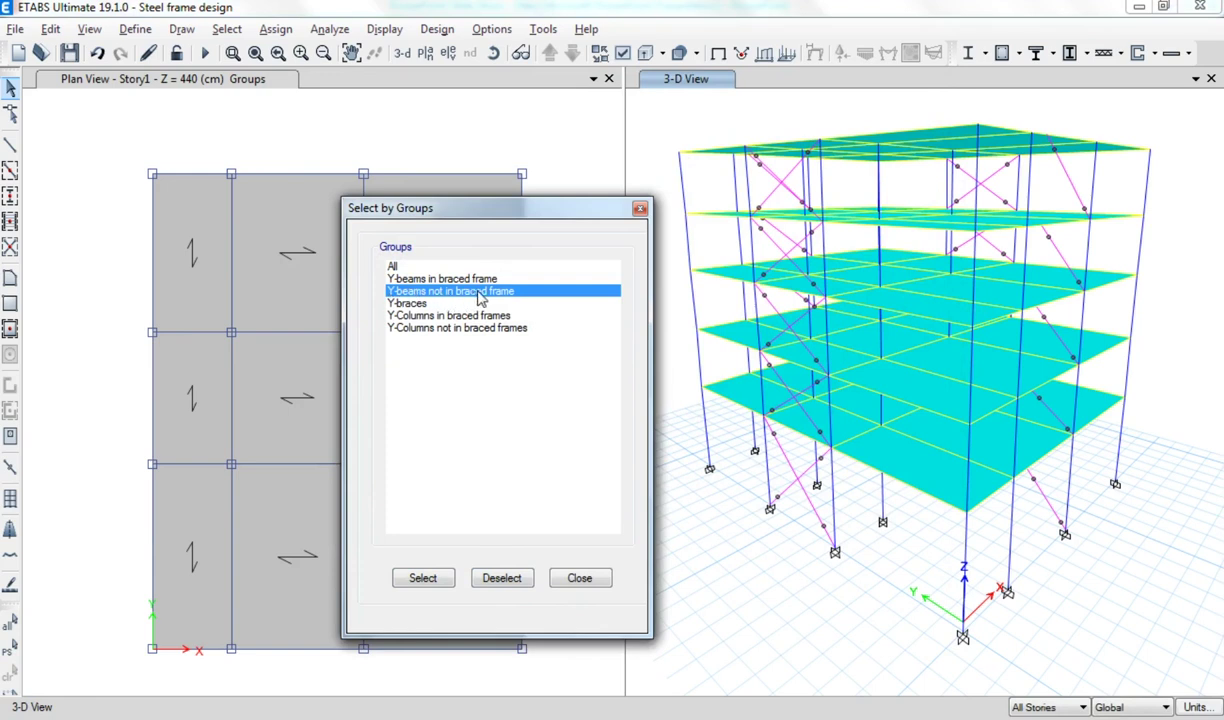
pyautogui.click(443, 579)
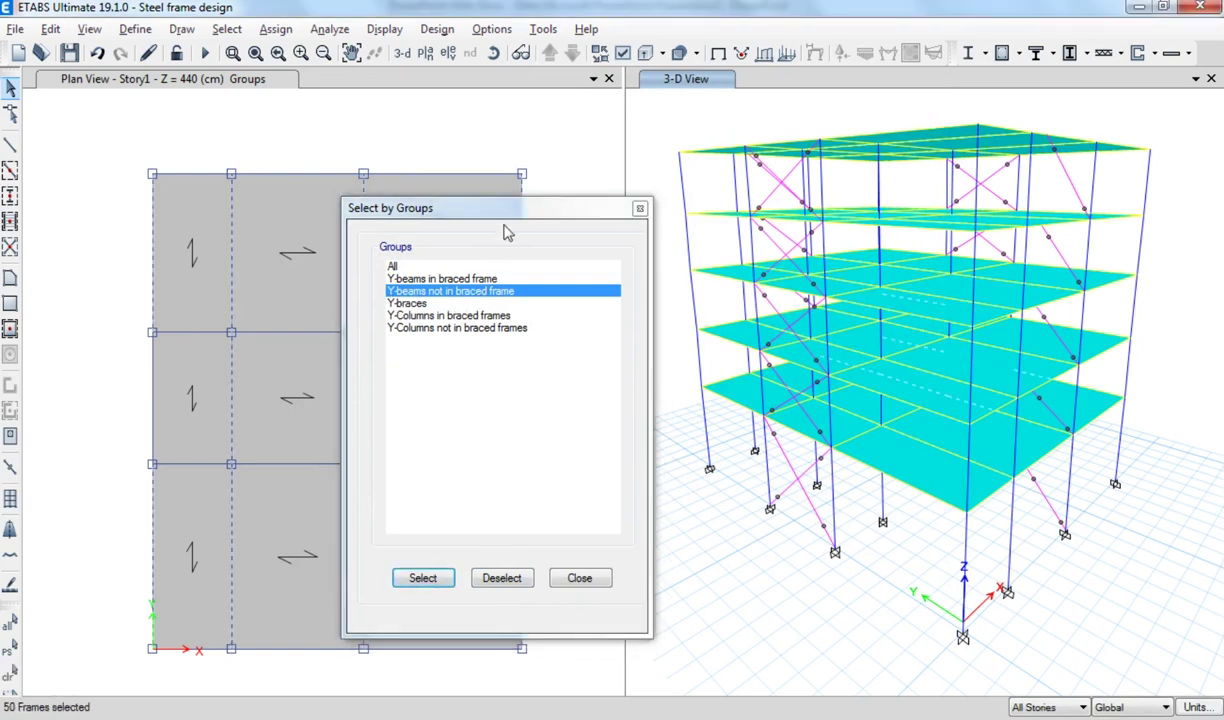
pyautogui.moveTo(504, 217); pyautogui.dragTo(711, 212)
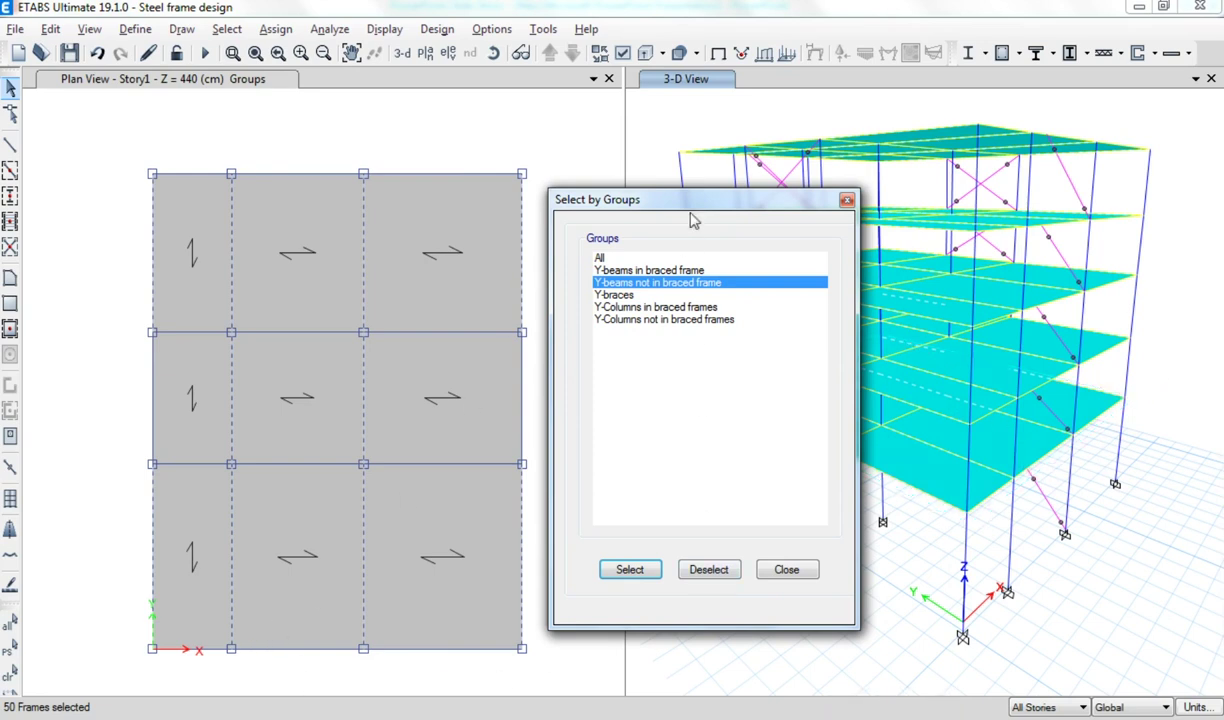
pyautogui.moveTo(690, 200); pyautogui.dragTo(514, 220)
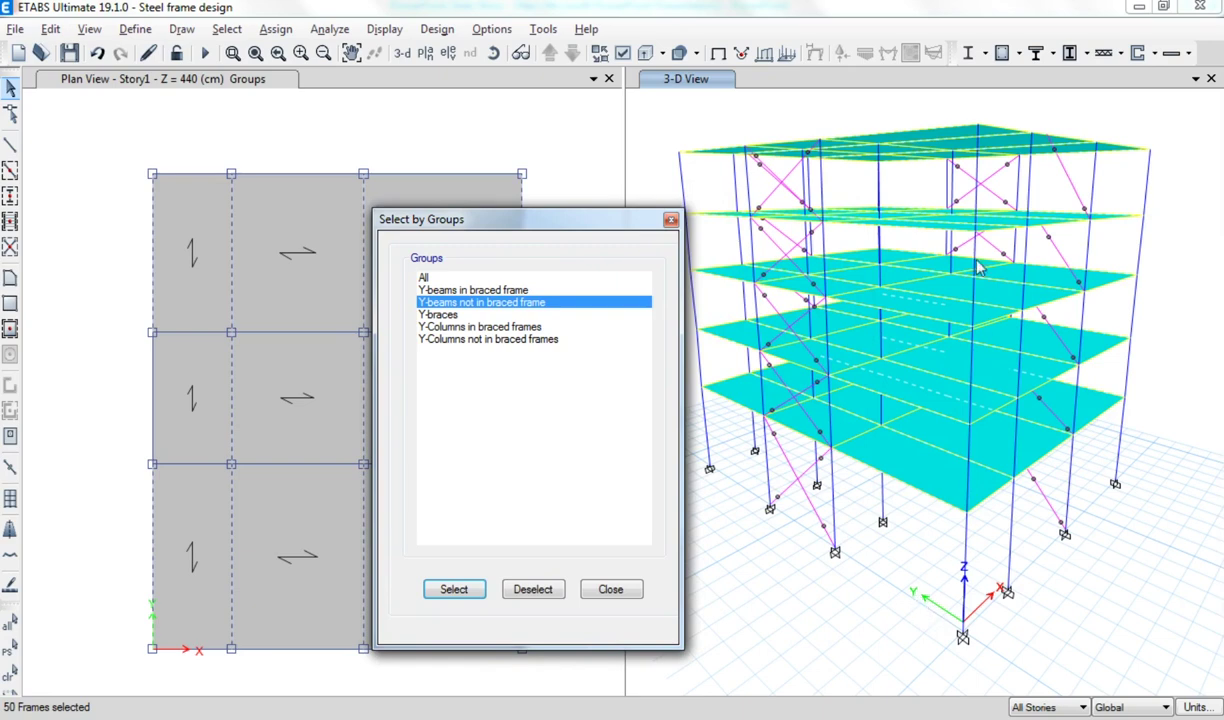
pyautogui.click(986, 53)
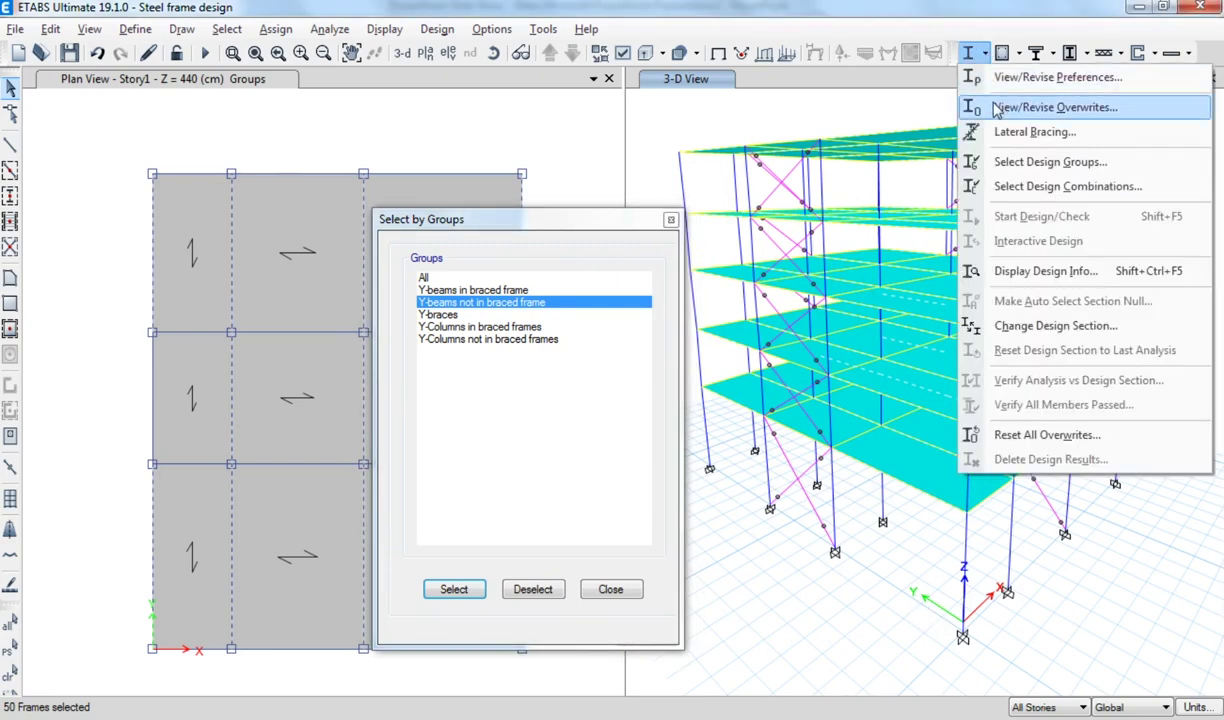
pyautogui.click(1055, 107)
pyautogui.click(658, 195)
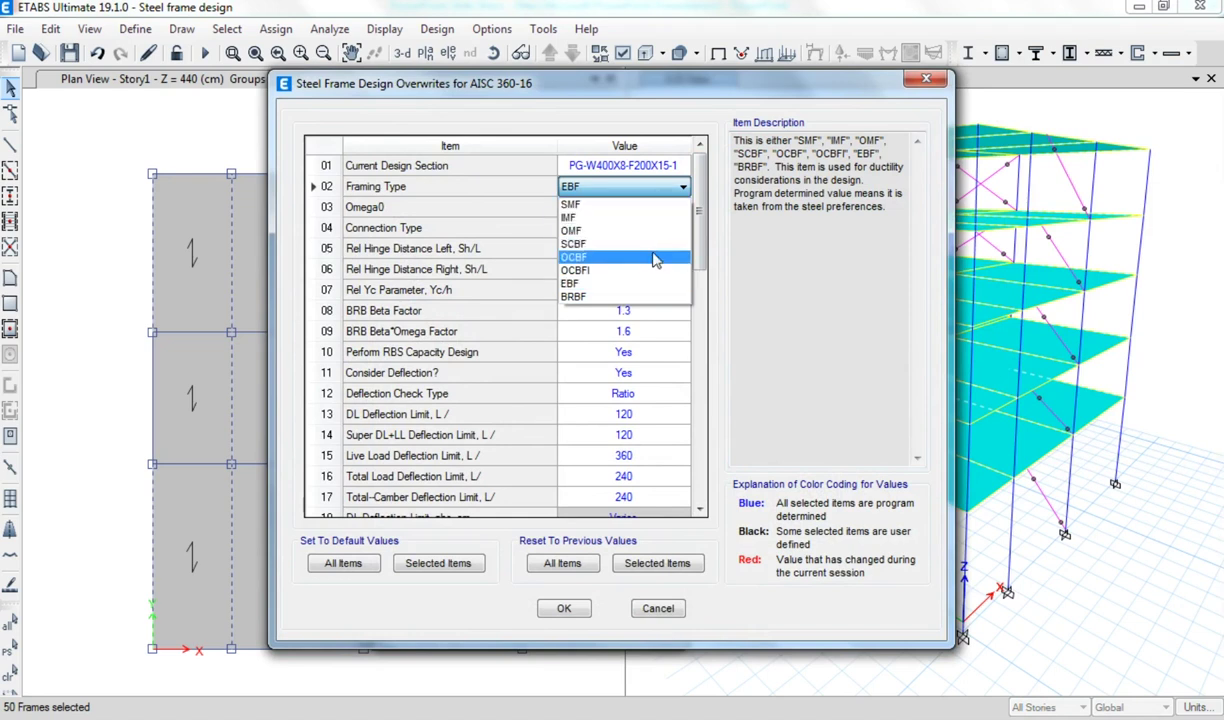
pyautogui.click(592, 258)
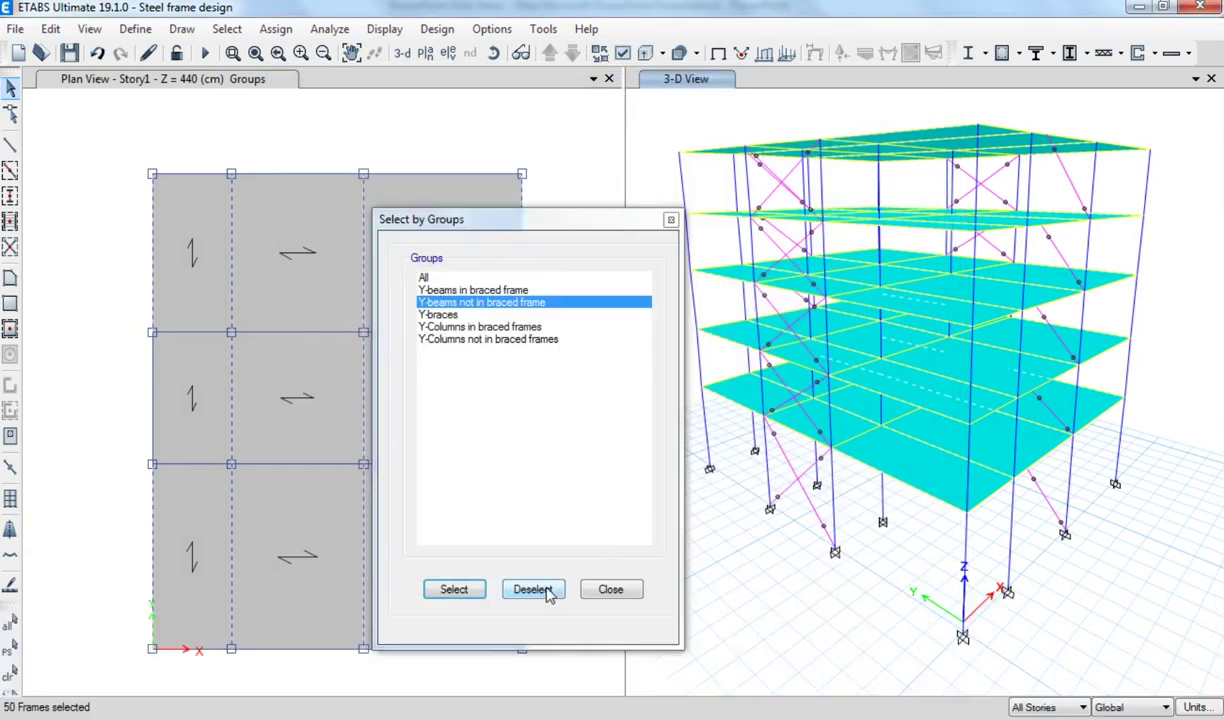
pyautogui.click(533, 589)
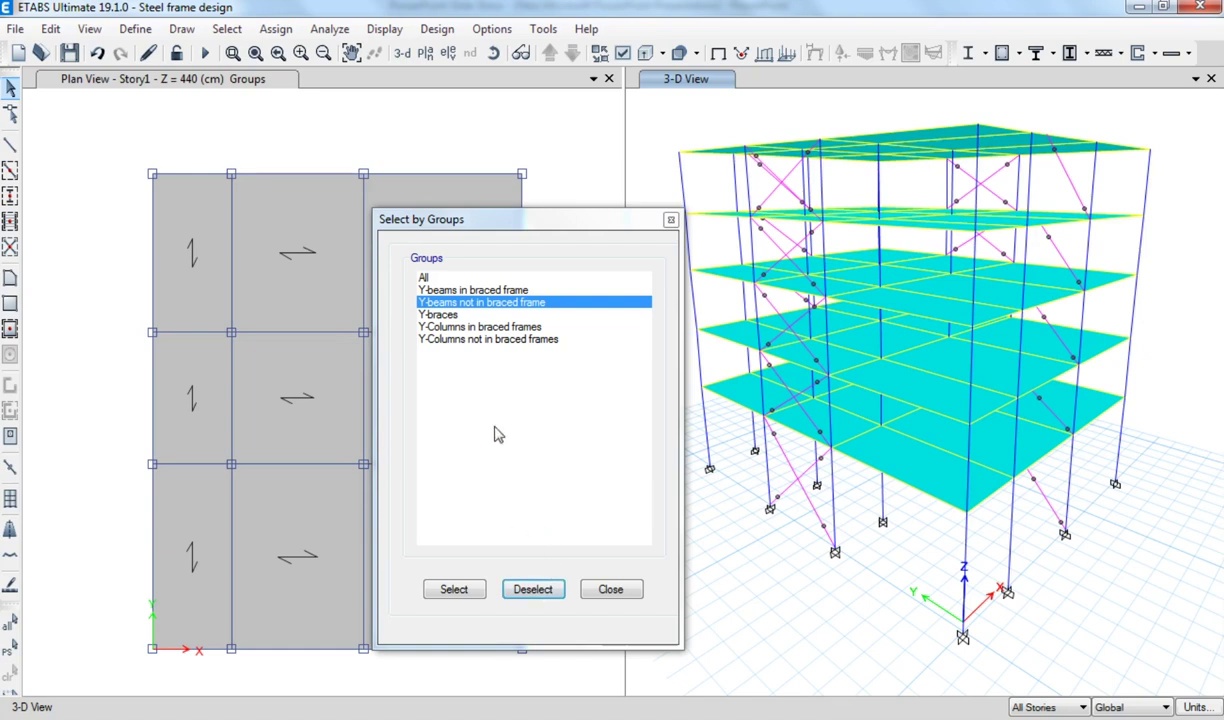
# - Select the "Y-braces" group, overwrite its Framing Type with SCBF, and deselect the braces
pyautogui.click(434, 316)
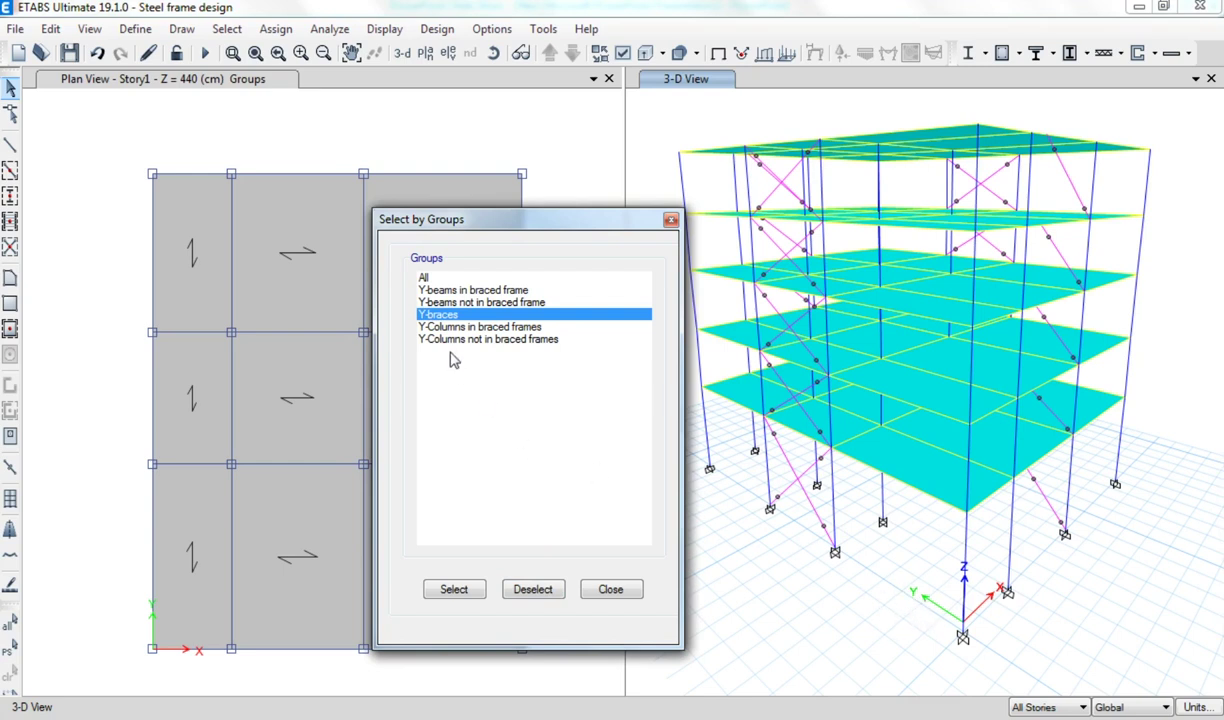
pyautogui.click(453, 589)
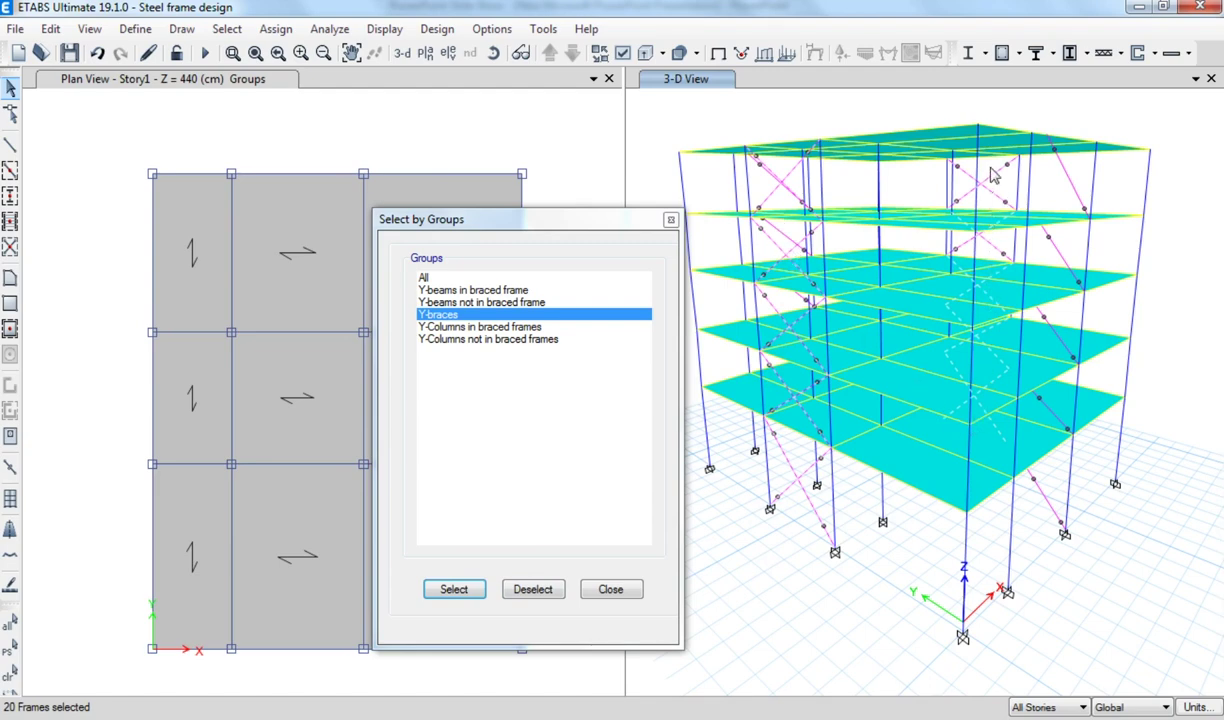
pyautogui.click(985, 53)
pyautogui.click(990, 82)
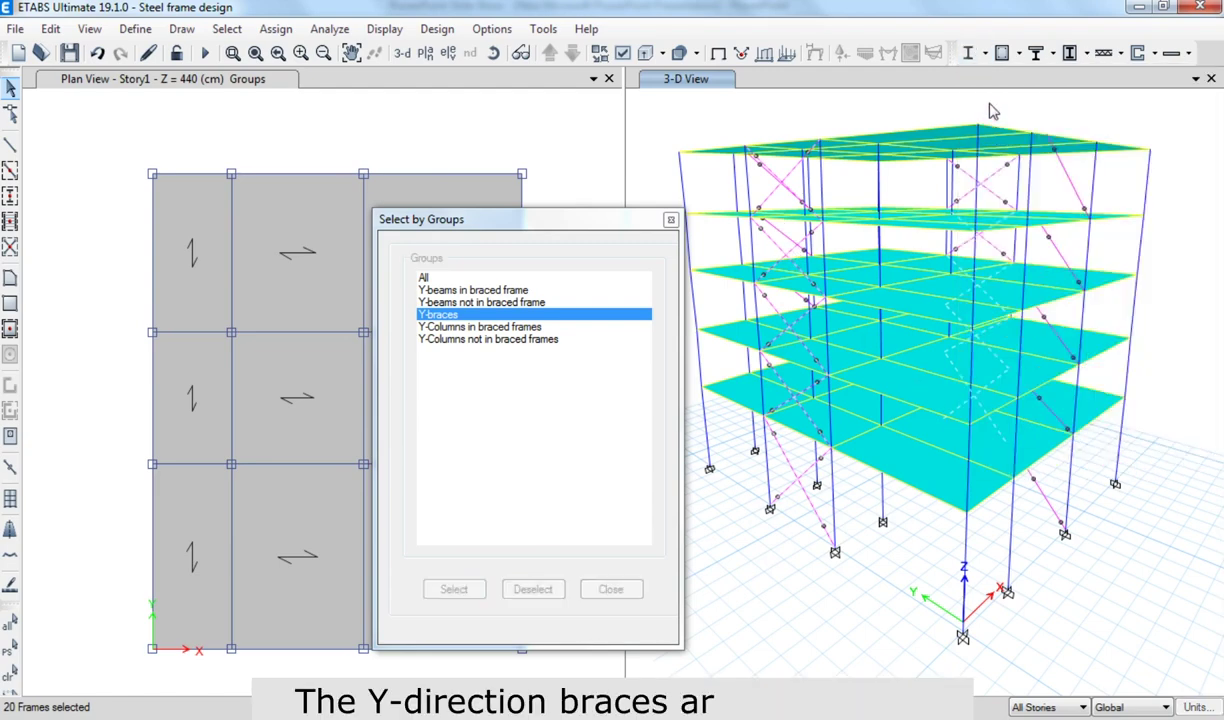
pyautogui.click(649, 194)
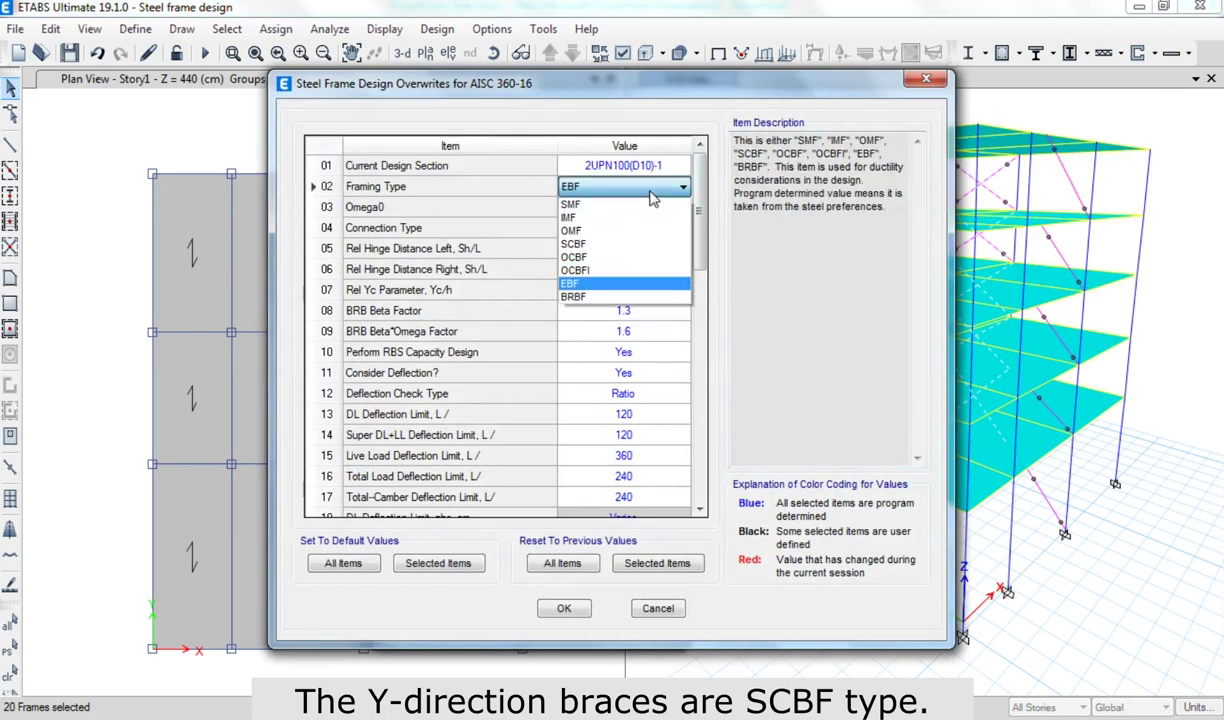
pyautogui.click(597, 252)
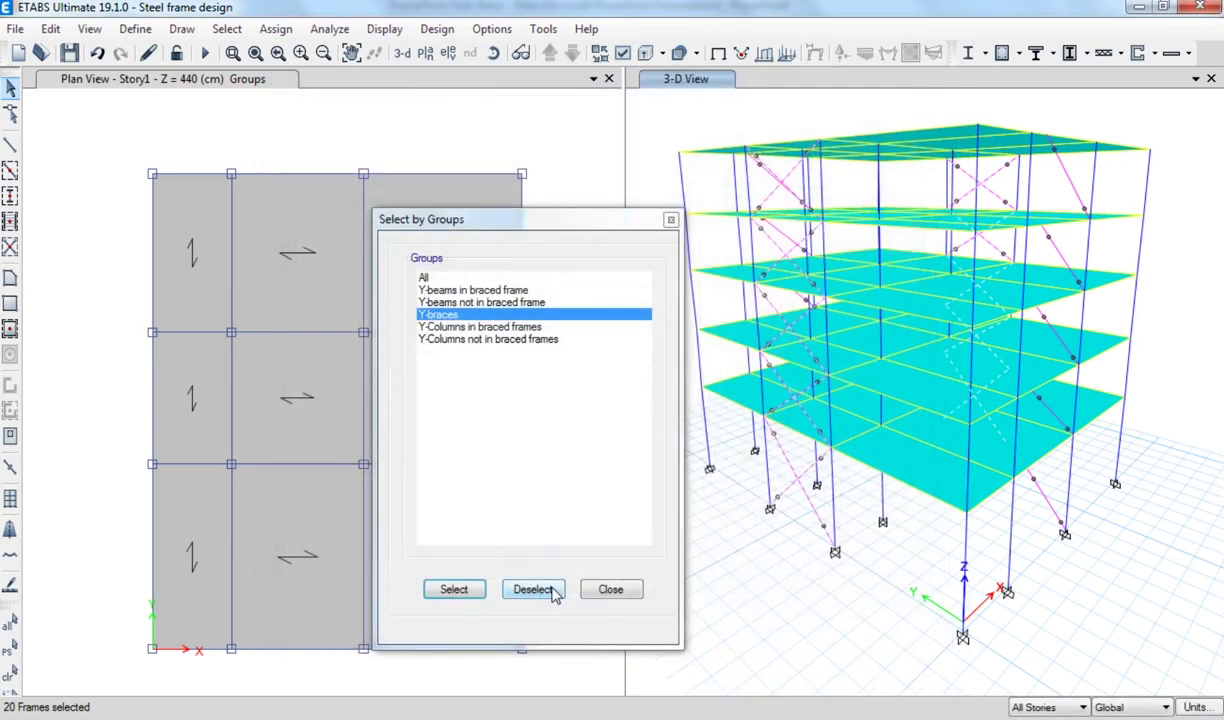
pyautogui.click(536, 592)
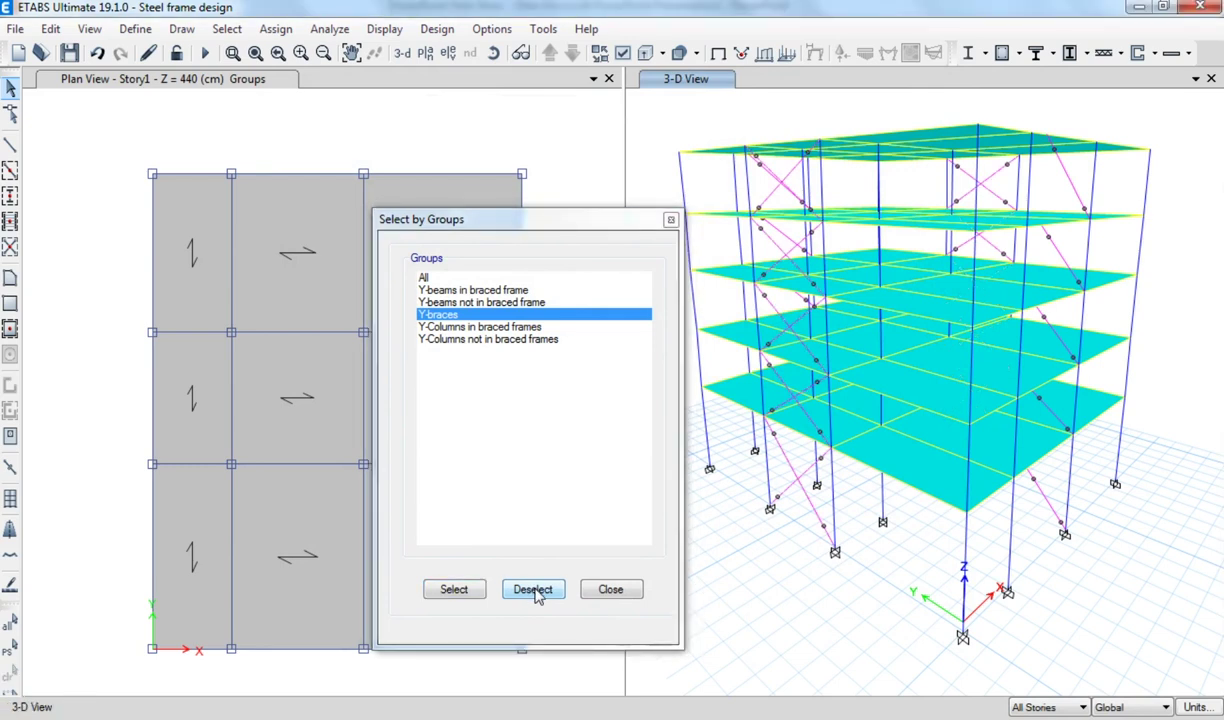
# - Select the "Y-Columns in braced frames" group, overwrite its Framing Type with SCBF, and deselect the columns
pyautogui.click(465, 328)
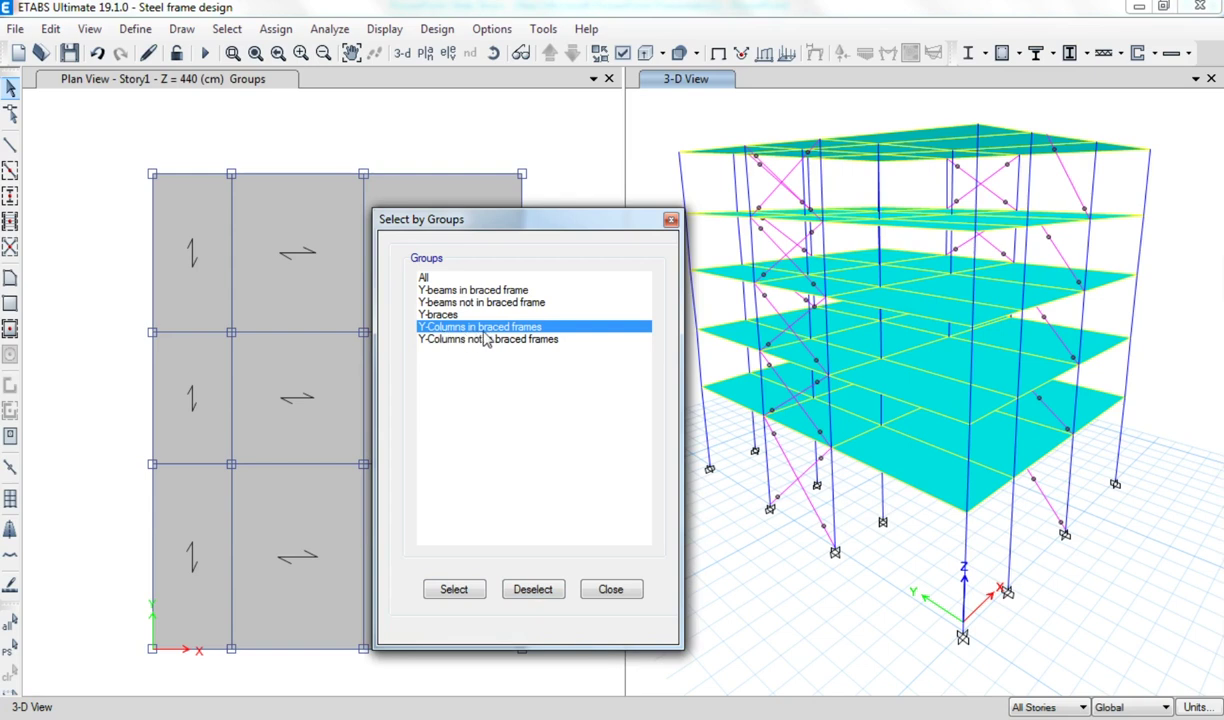
pyautogui.click(464, 594)
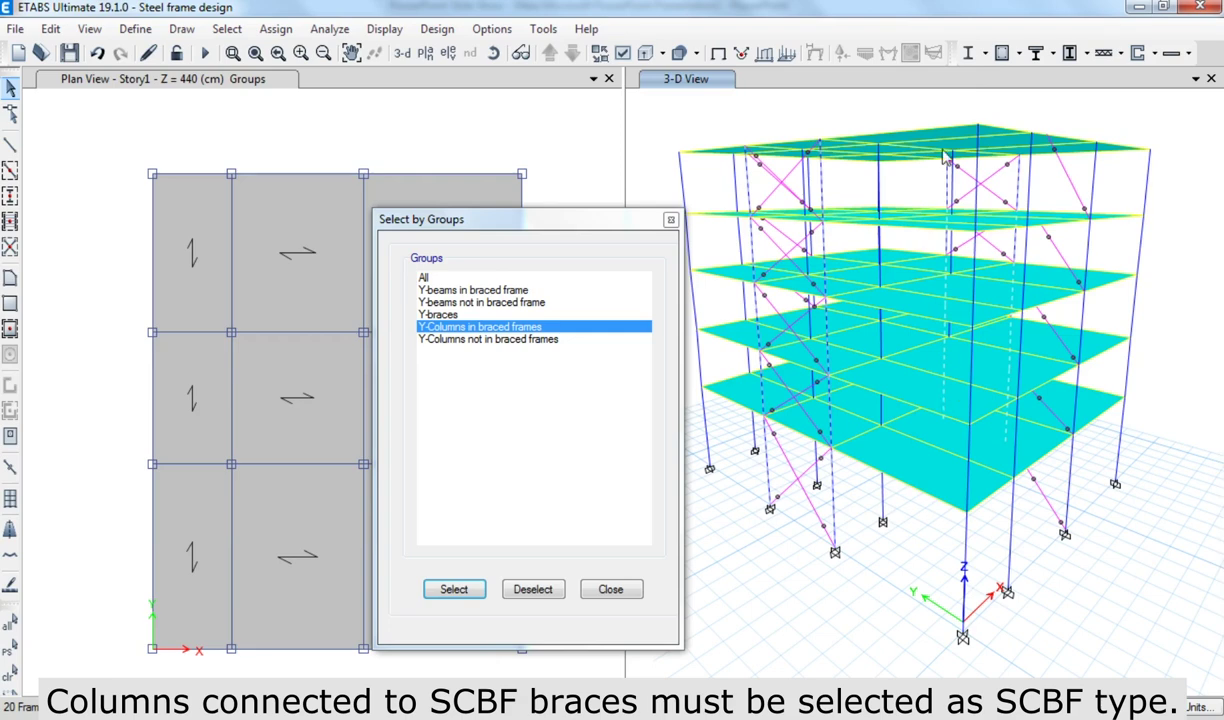
pyautogui.click(970, 52)
pyautogui.click(1040, 107)
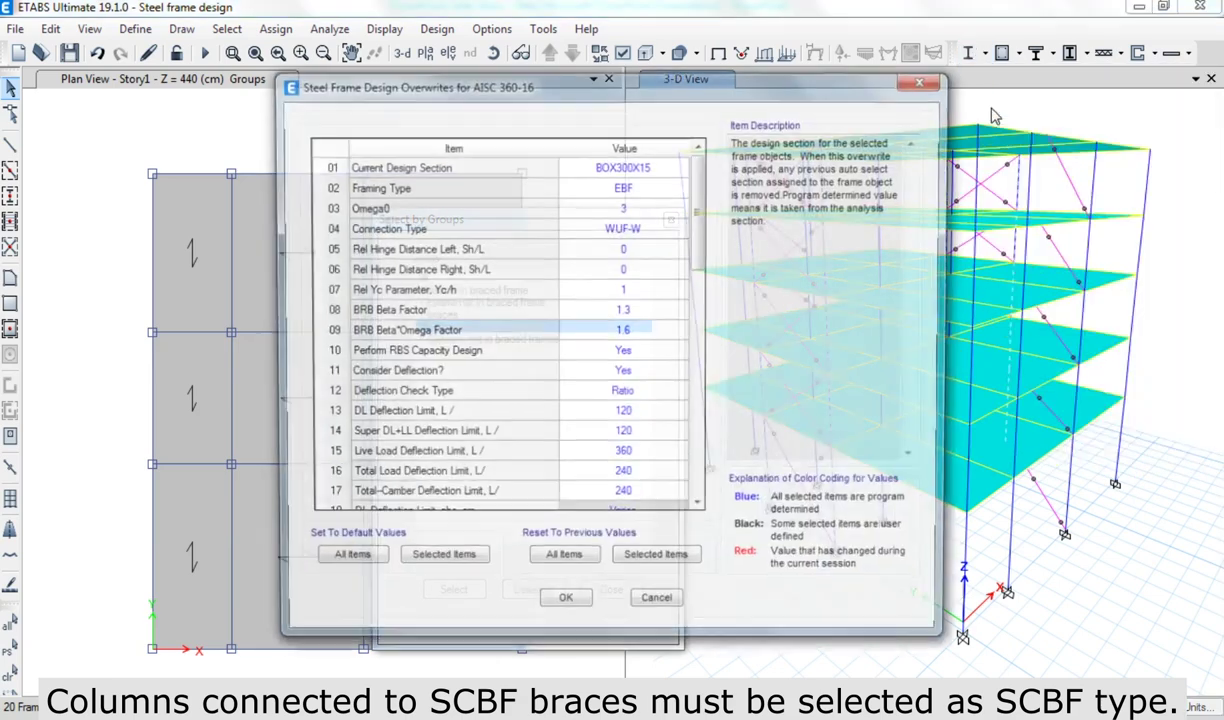
pyautogui.click(646, 190)
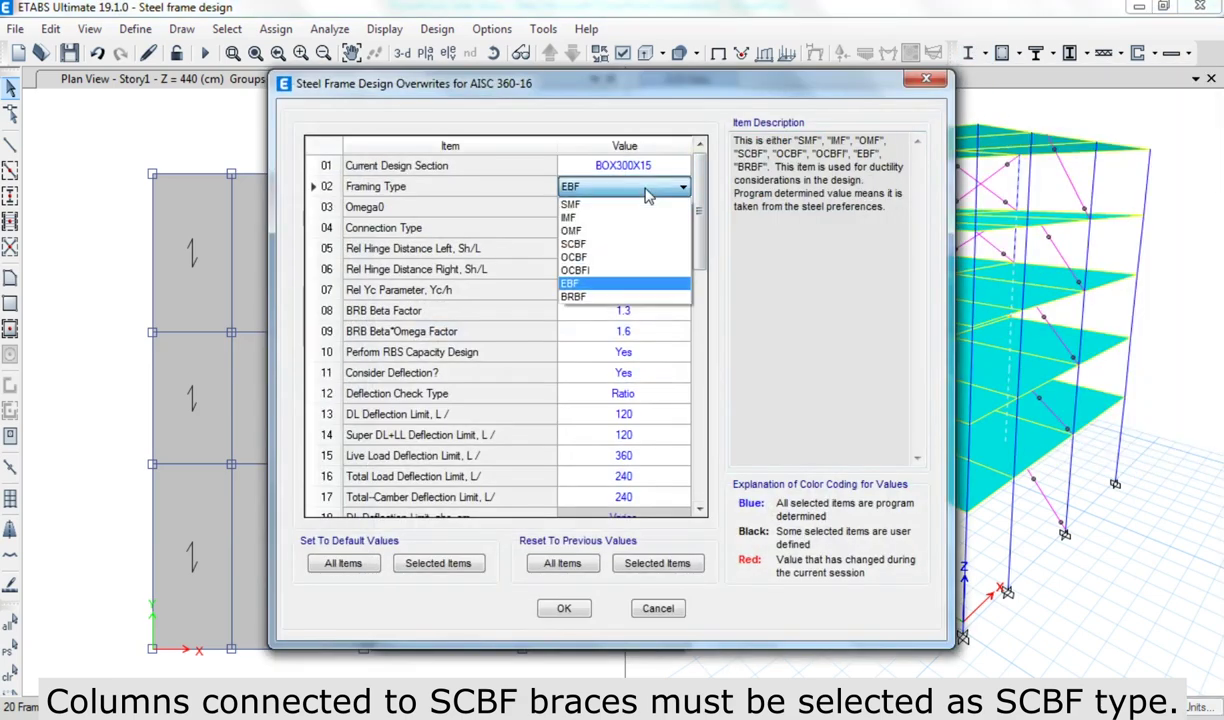
pyautogui.click(577, 245)
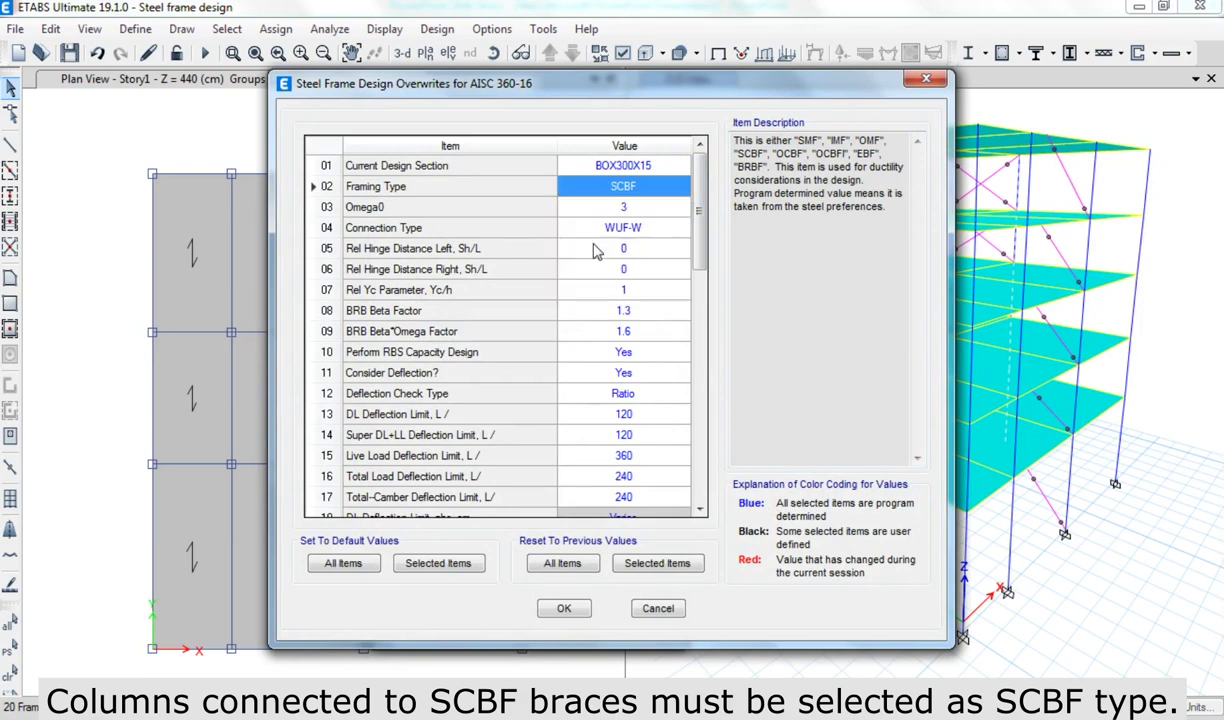
pyautogui.click(563, 609)
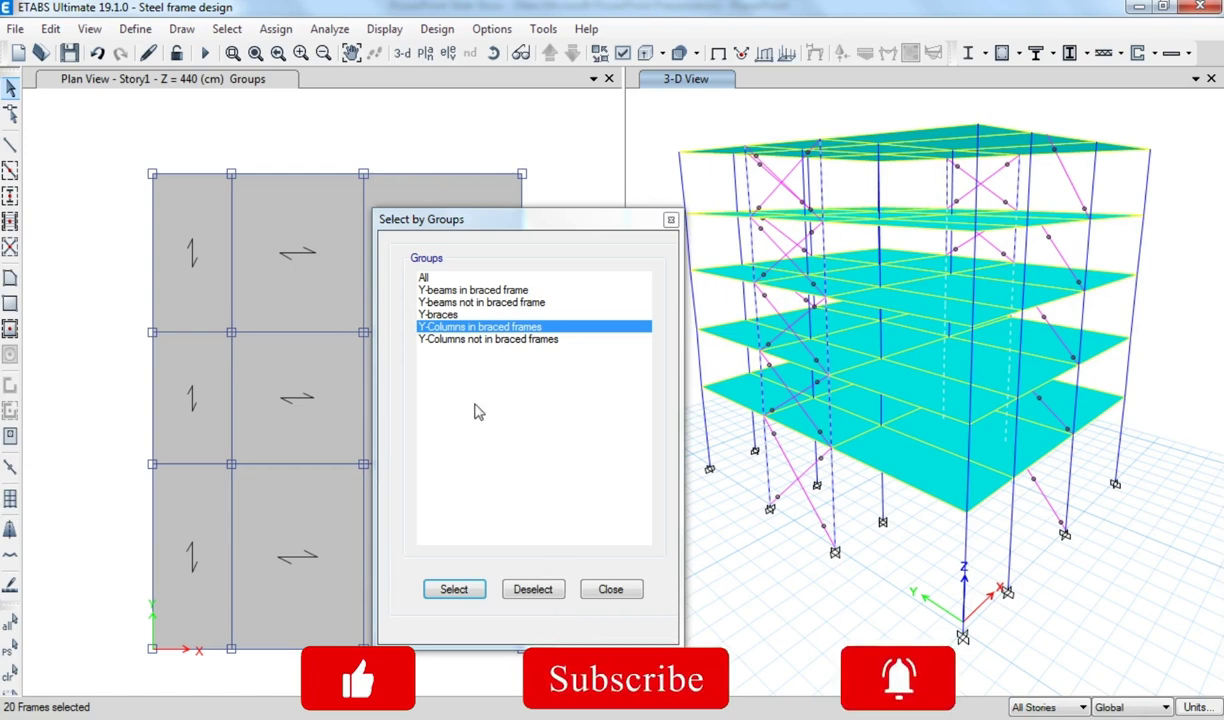
pyautogui.click(546, 590)
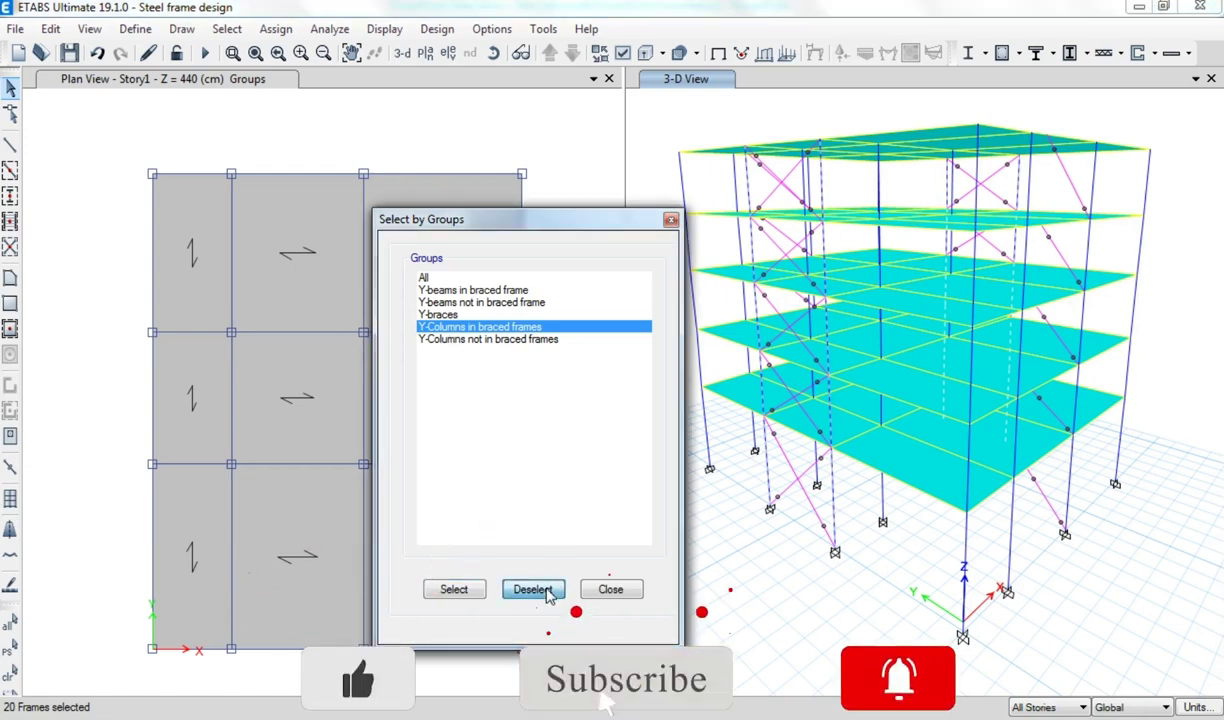
# - Select the "Y-Columns not in braced frames" group, overwrite its Framing Type with OCBF, deselect the columns, and finish selecting by groups
pyautogui.click(472, 340)
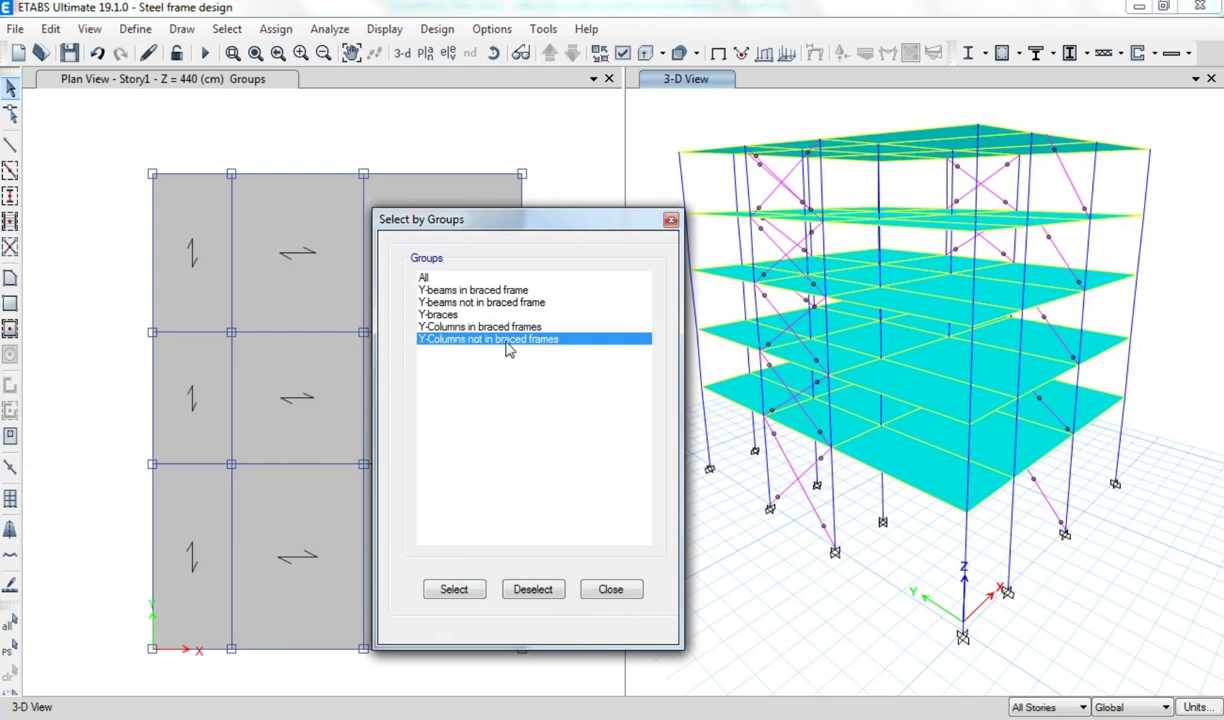
pyautogui.click(453, 592)
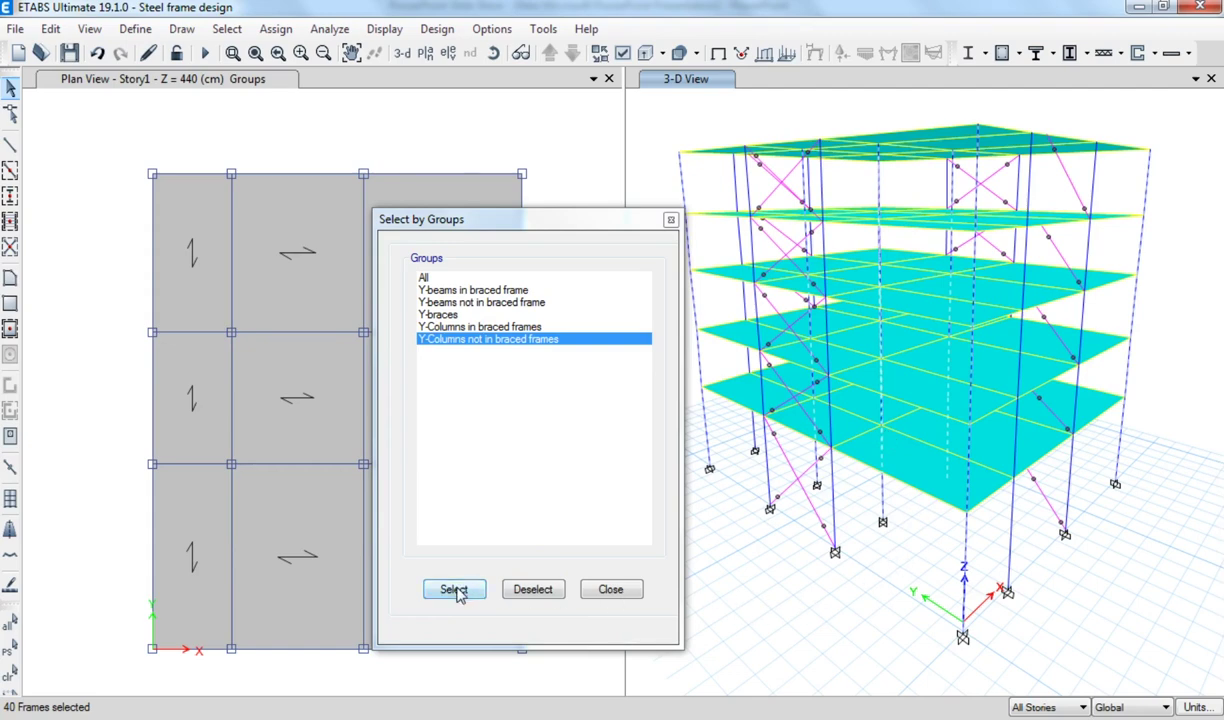
pyautogui.click(984, 53)
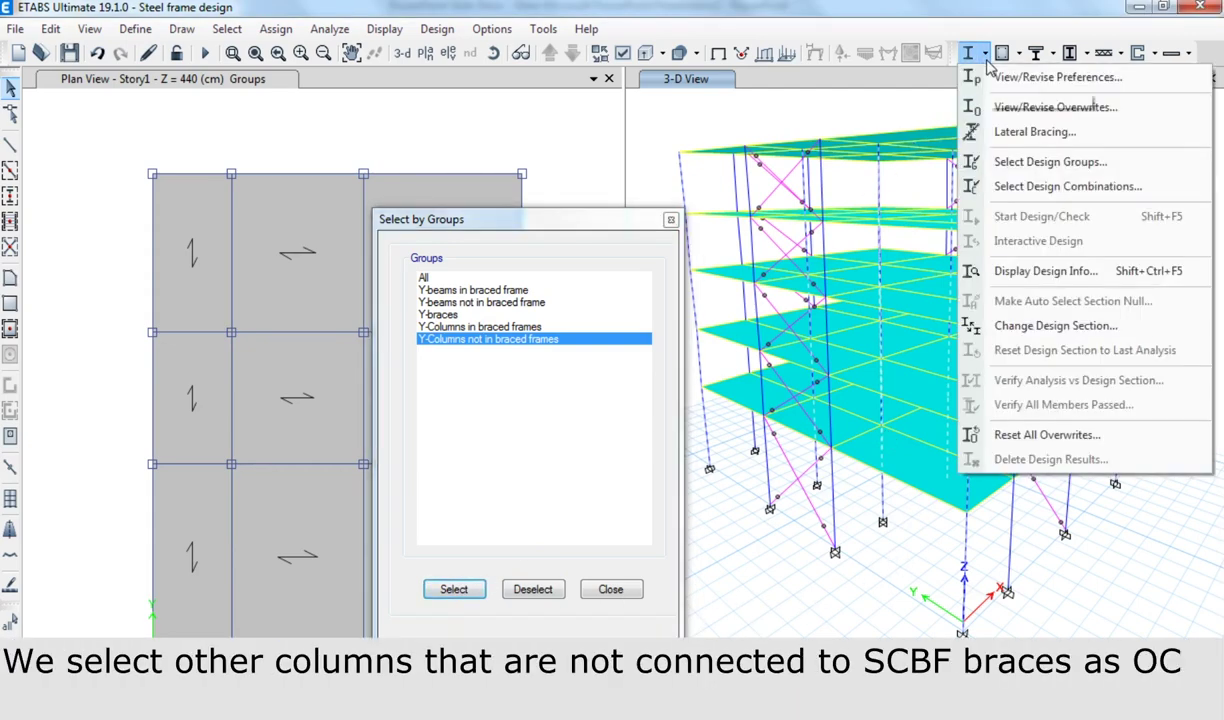
pyautogui.click(997, 115)
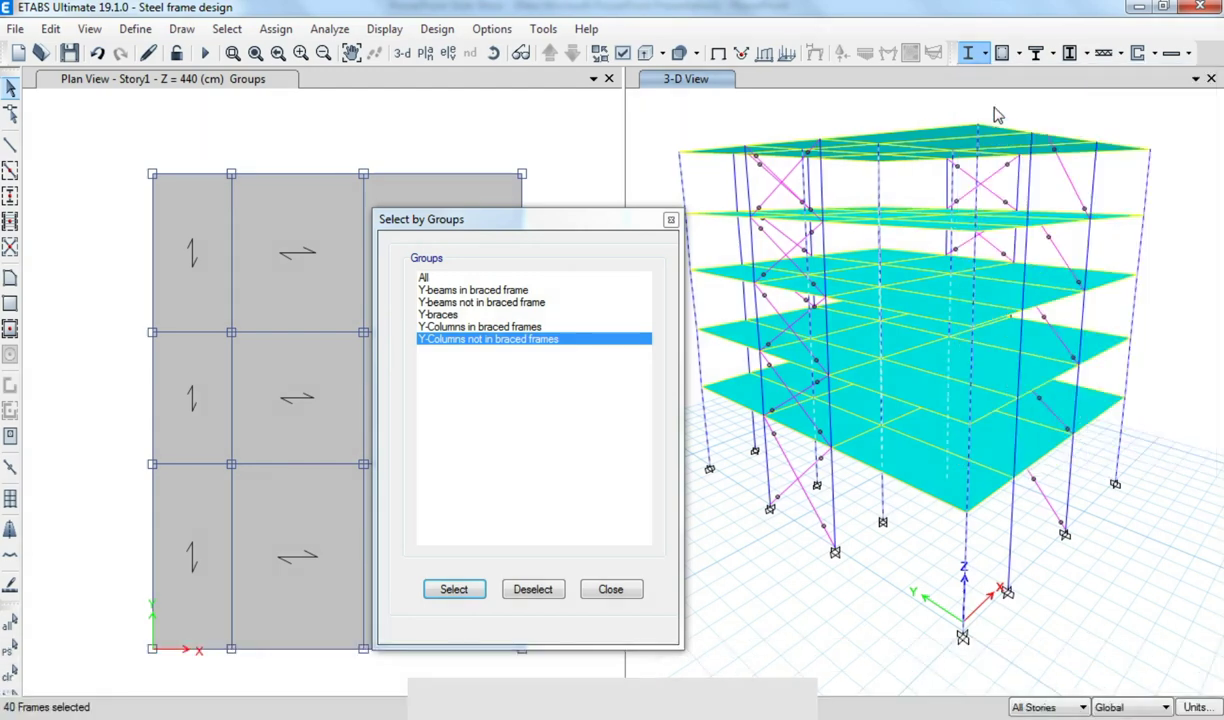
pyautogui.click(652, 196)
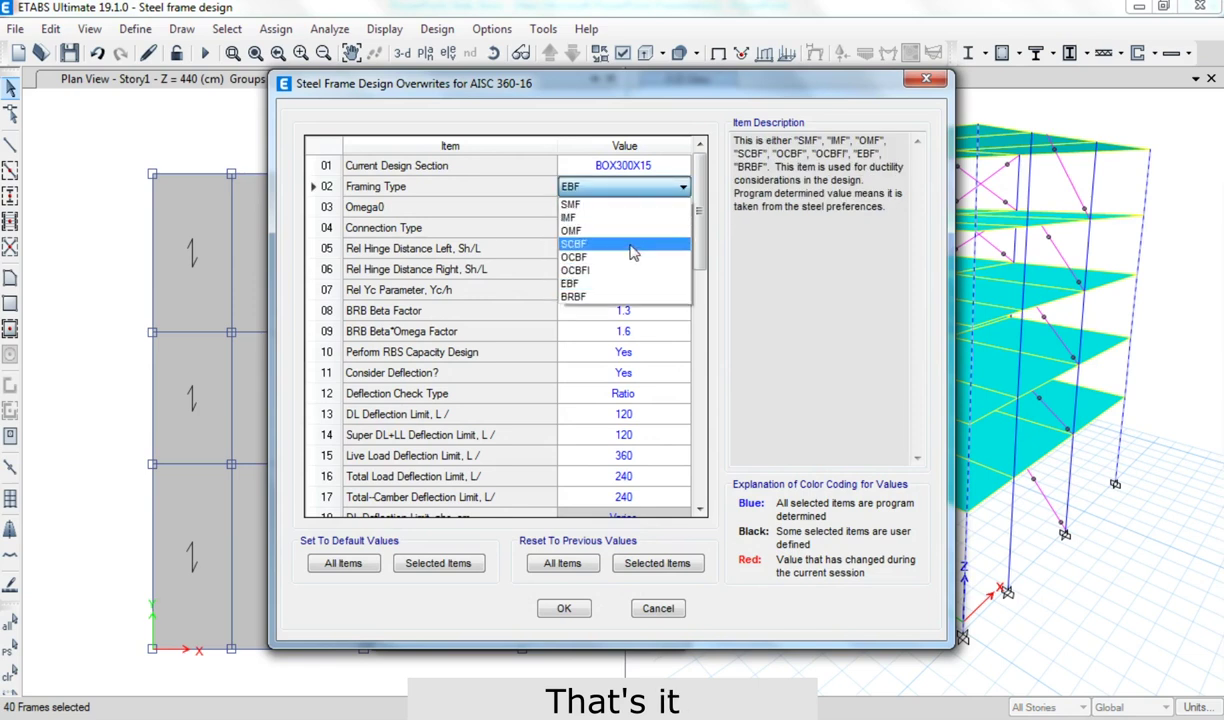
pyautogui.click(575, 258)
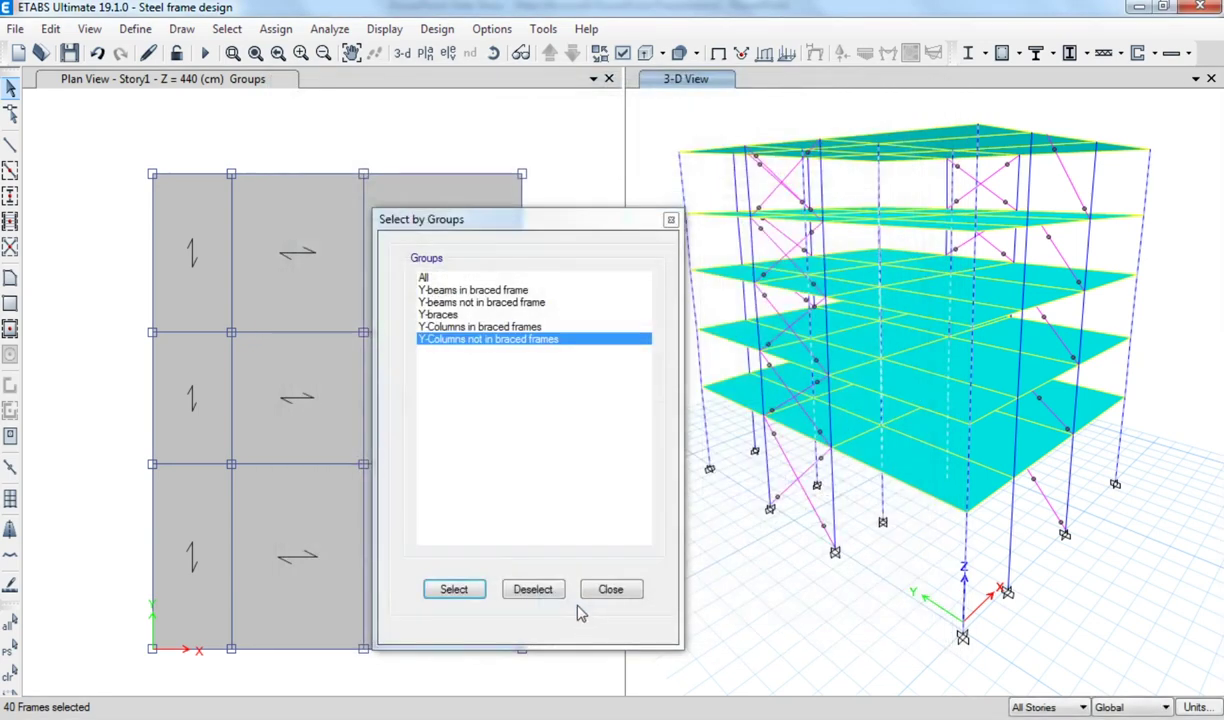
pyautogui.click(551, 594)
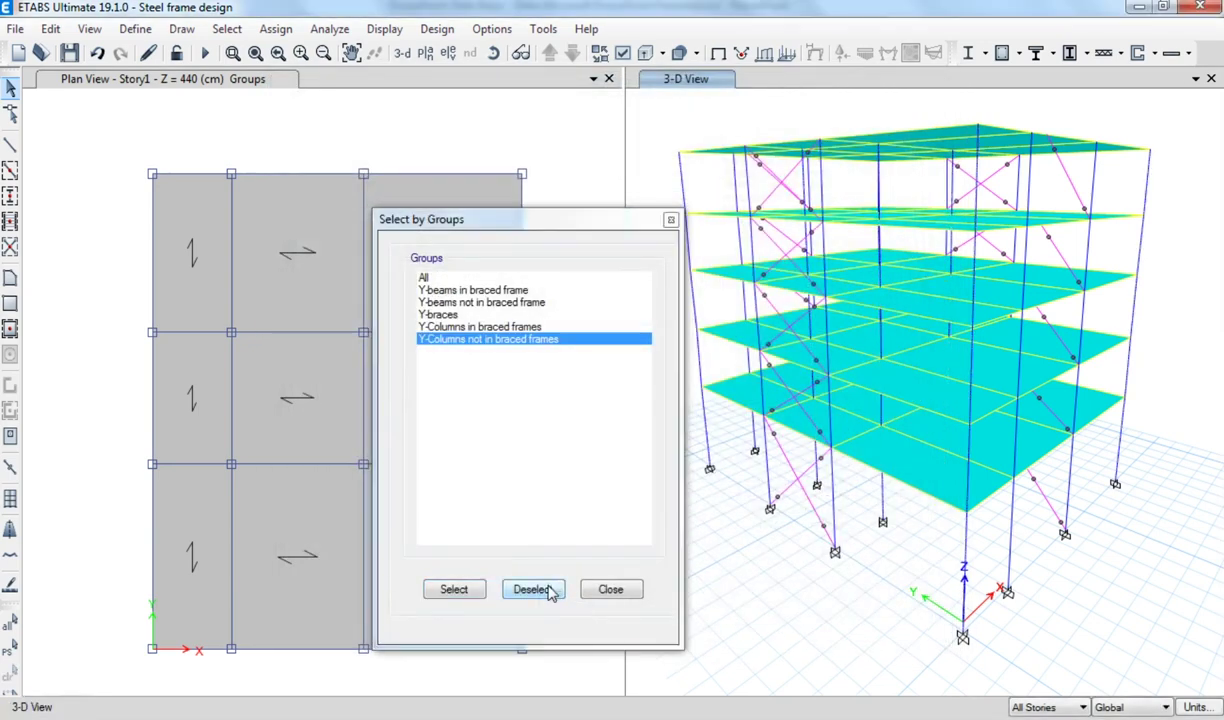
pyautogui.click(609, 590)
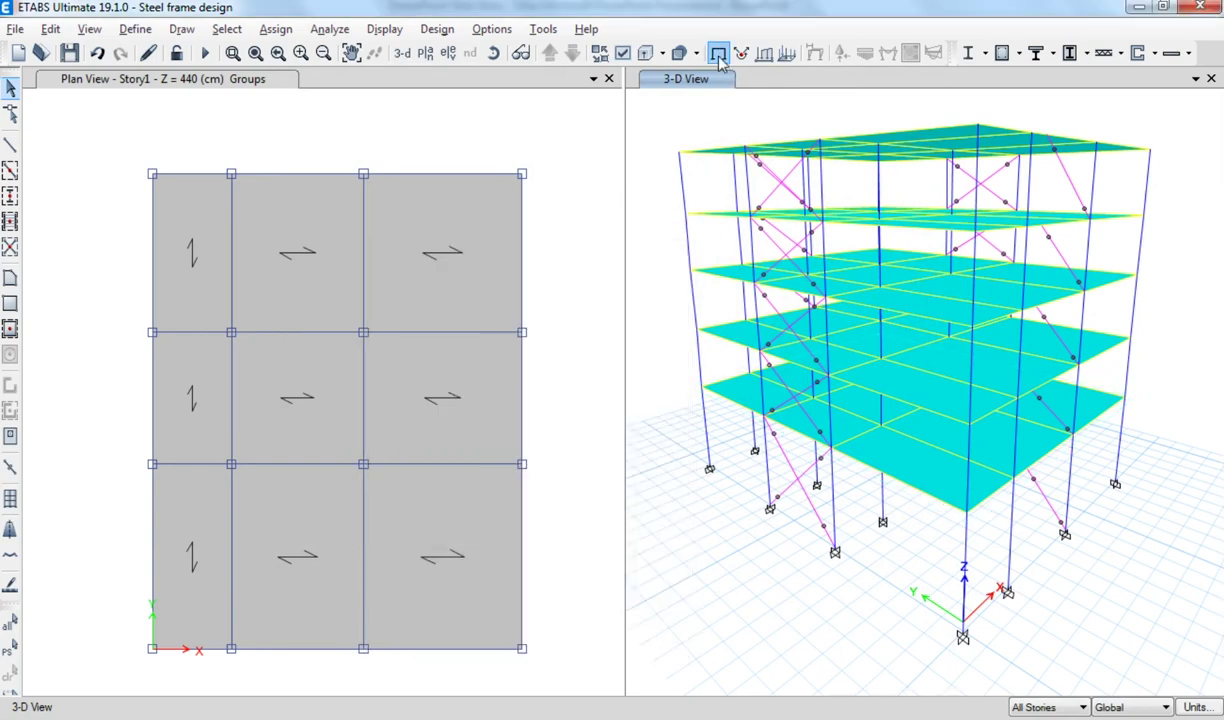
# - Show extruded frame sections in the 3-D view and check the Framing Type overwrite of the front corner ground-story column
pyautogui.click(643, 55)
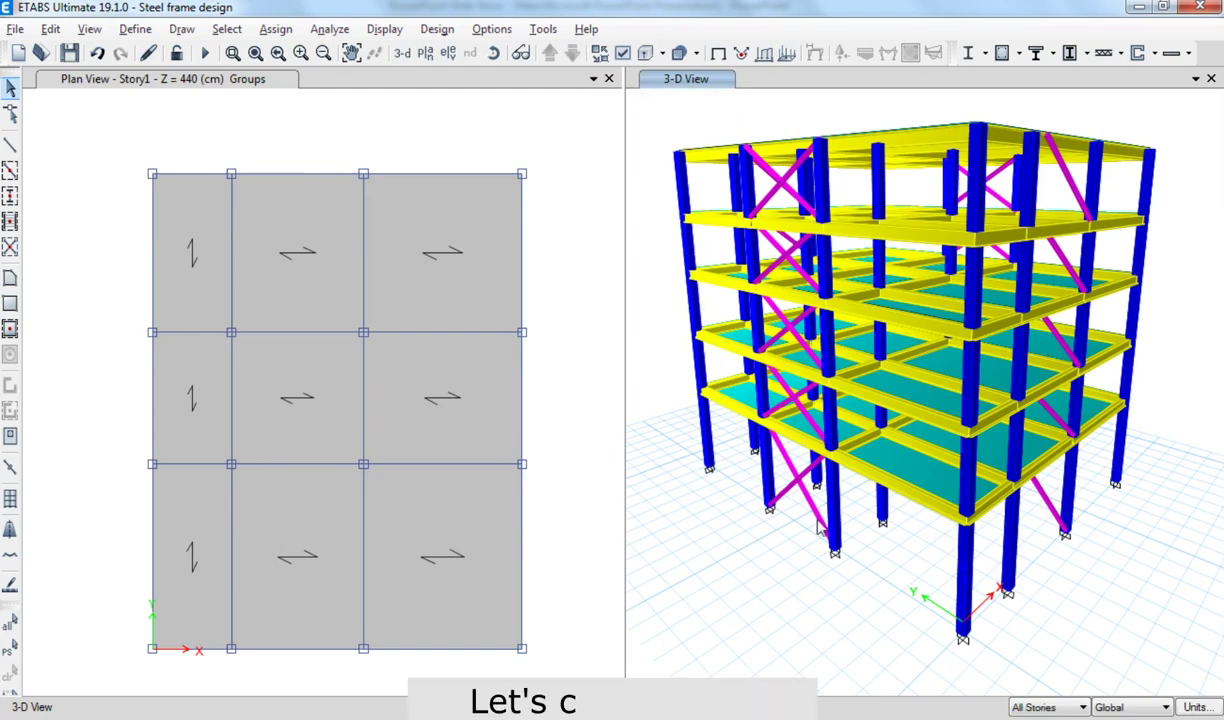
pyautogui.click(960, 567)
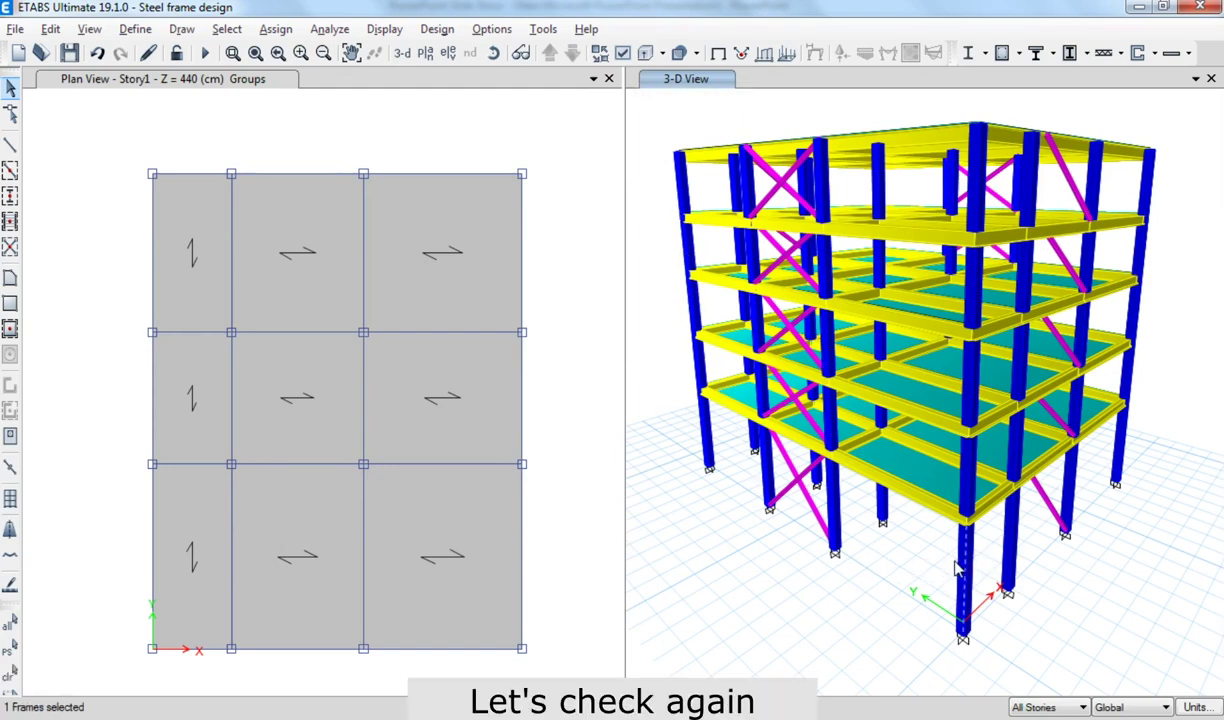
pyautogui.click(968, 53)
pyautogui.click(990, 106)
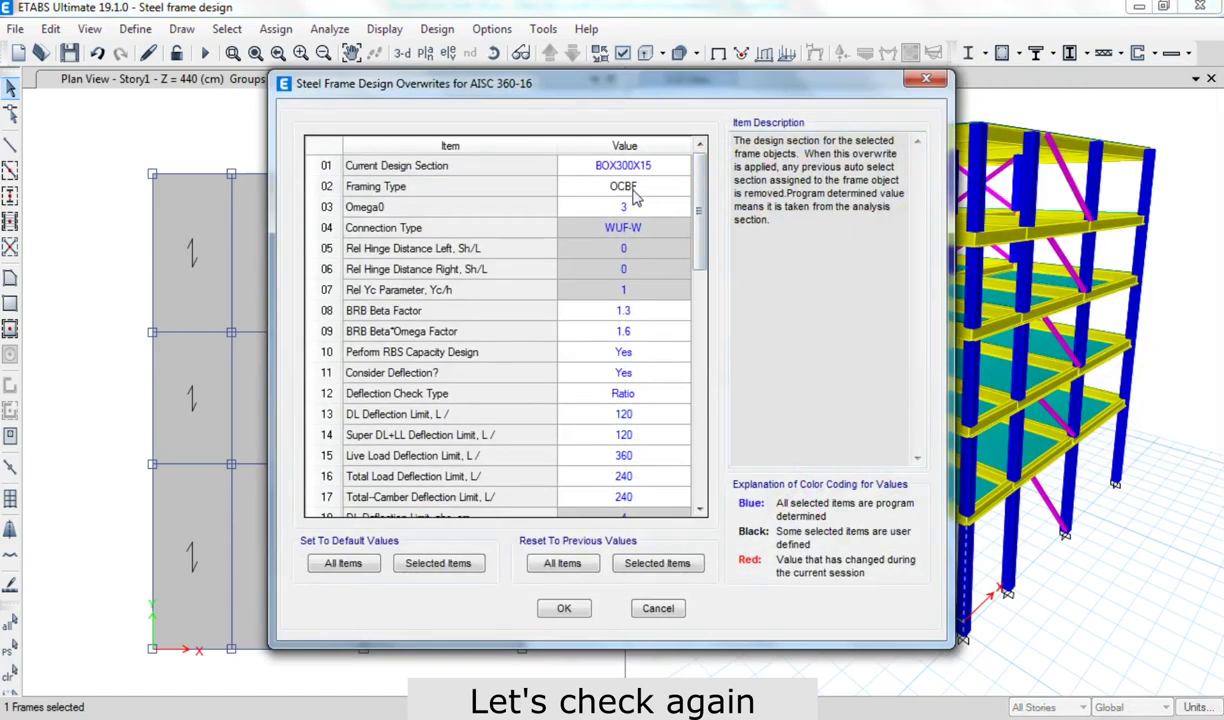
pyautogui.click(660, 609)
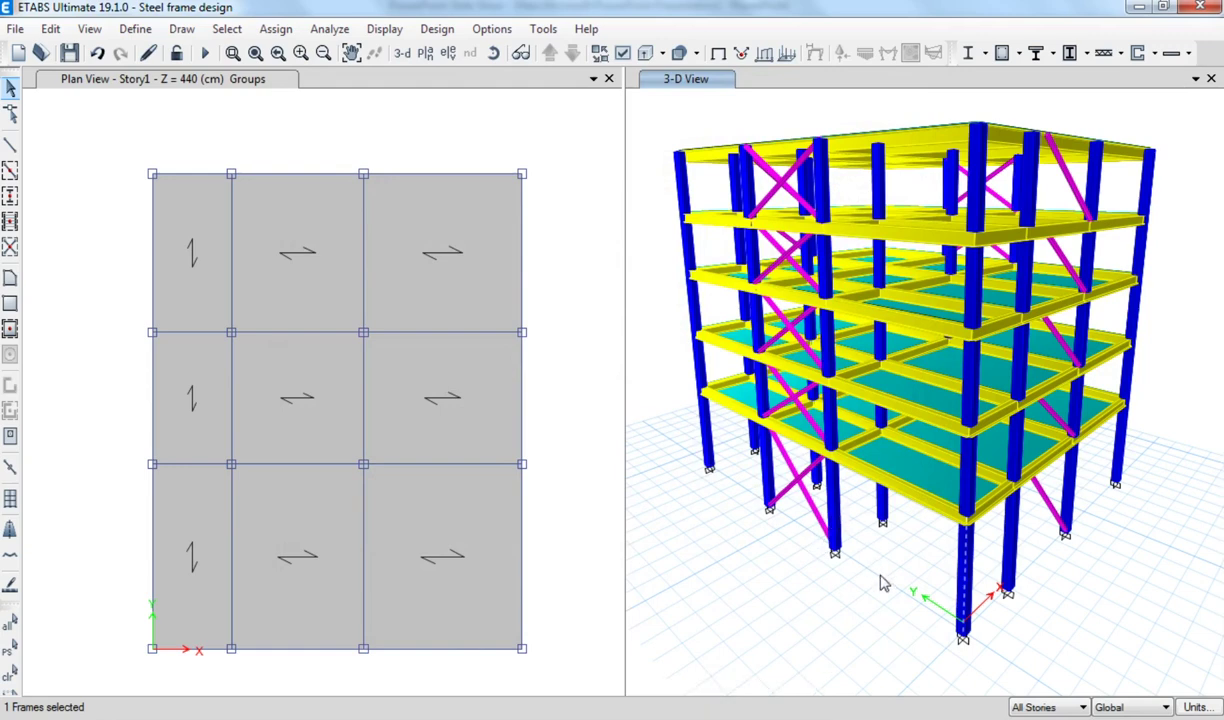
# - Clear the corner column selection and check the Framing Type overwrite of the ground-story column in the Y-direction braced bay
pyautogui.click(877, 565)
pyautogui.click(827, 512)
pyautogui.click(984, 53)
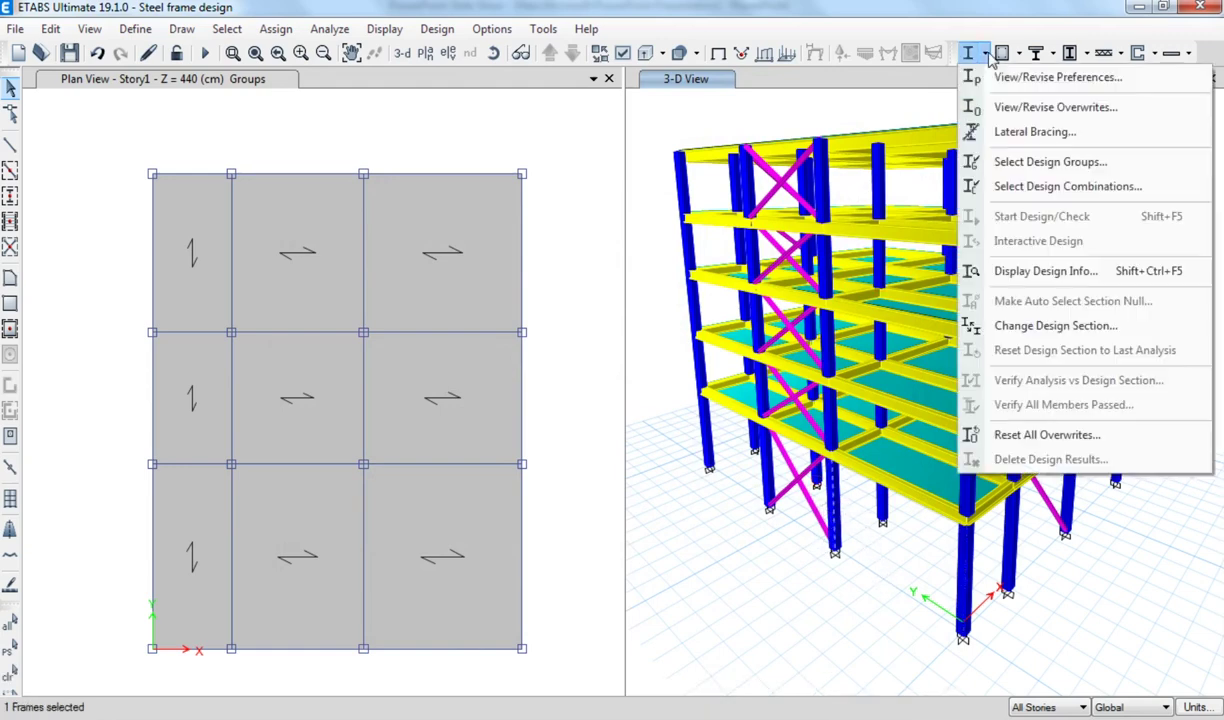
pyautogui.click(1010, 104)
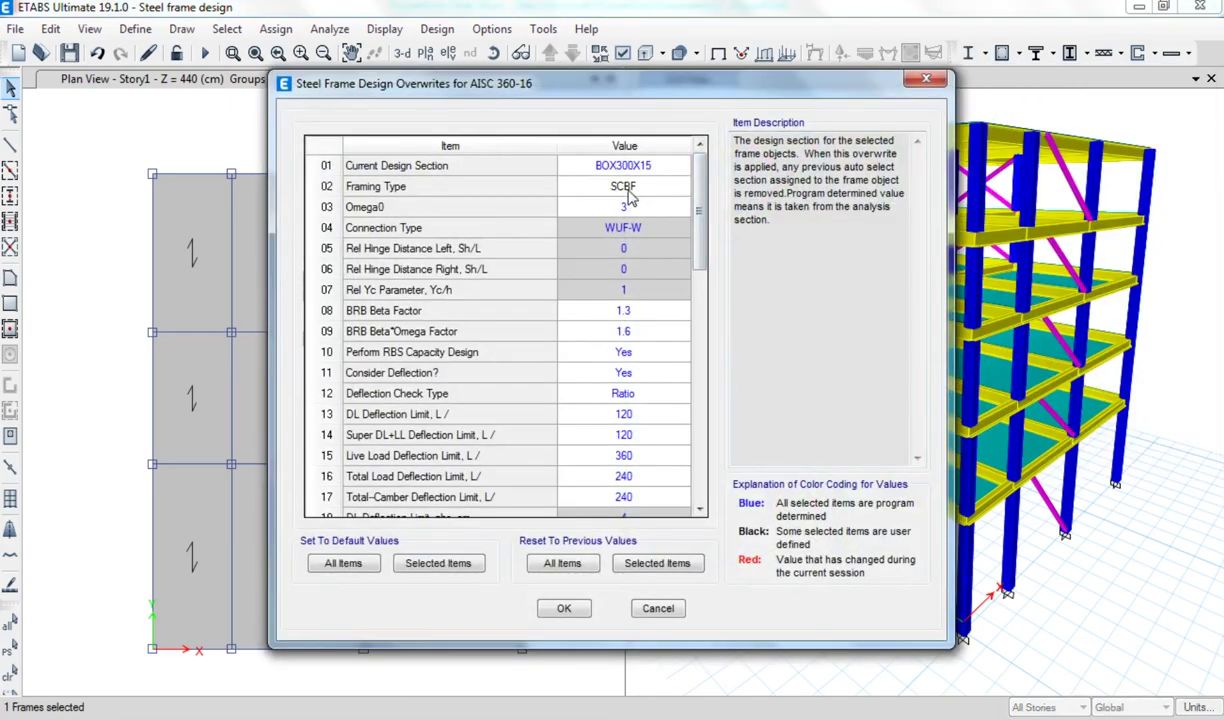
pyautogui.click(658, 609)
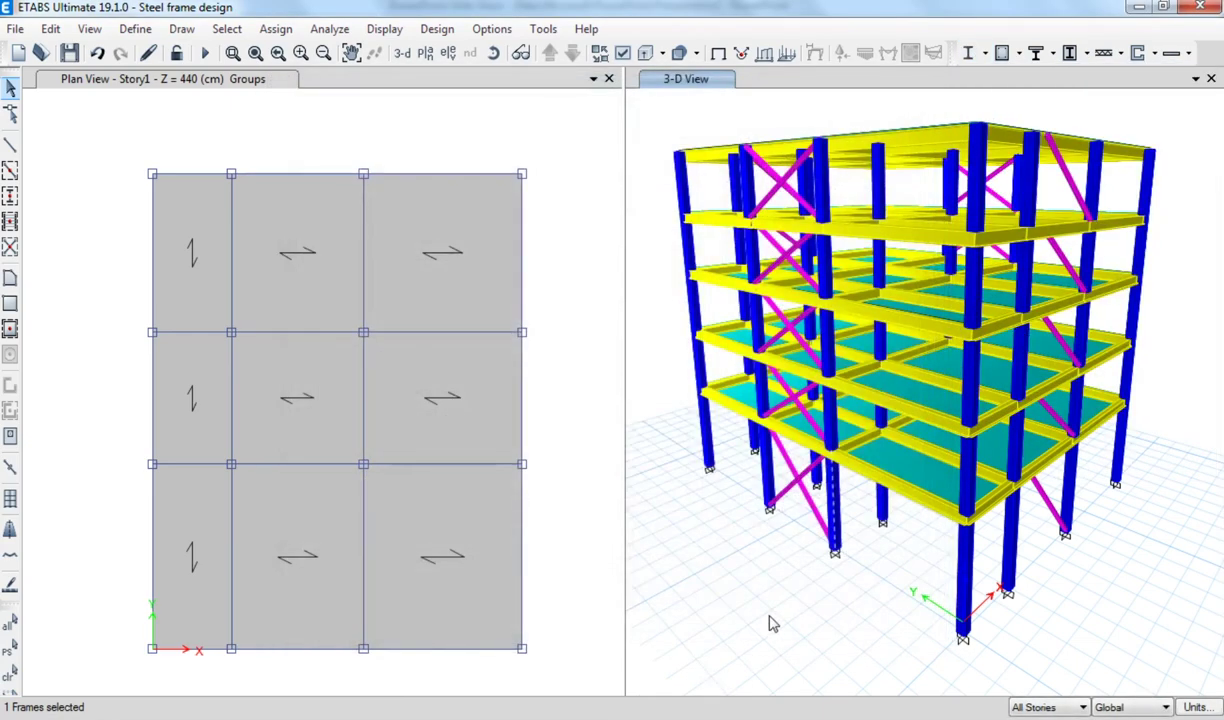
# - Check the Framing Type overwrite of the ground-story column next to the front corner along the X direction
pyautogui.click(1010, 548)
pyautogui.click(968, 52)
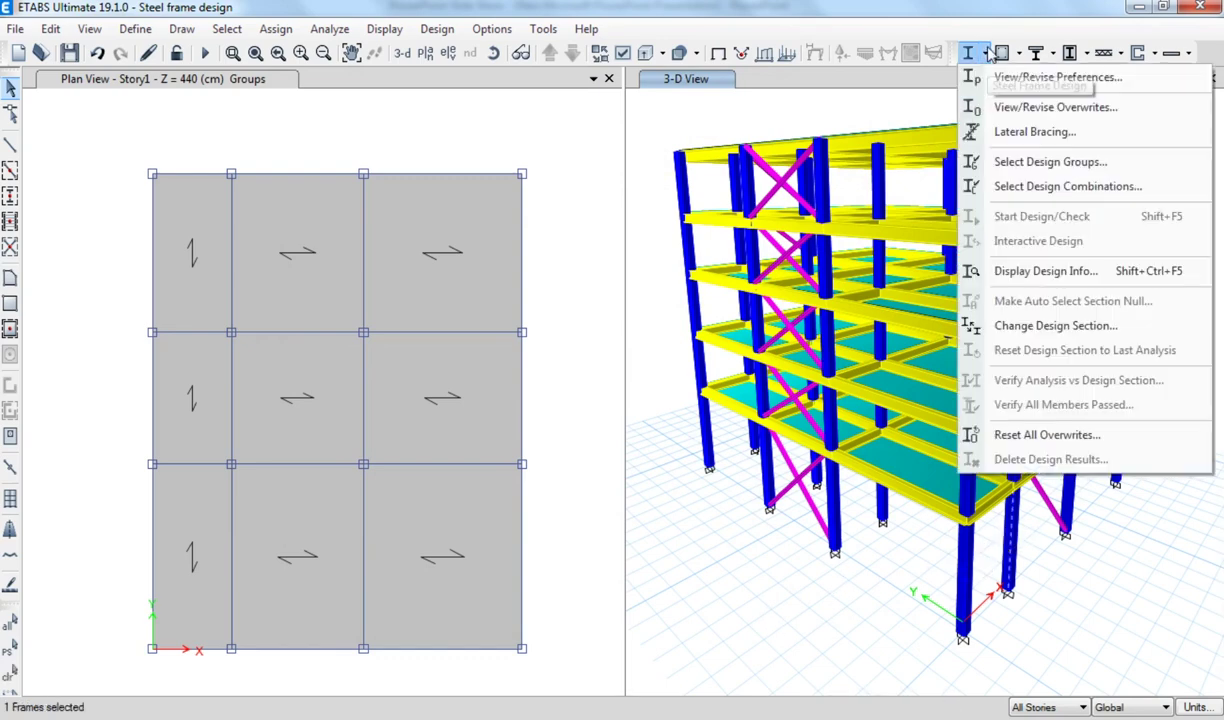
pyautogui.click(988, 107)
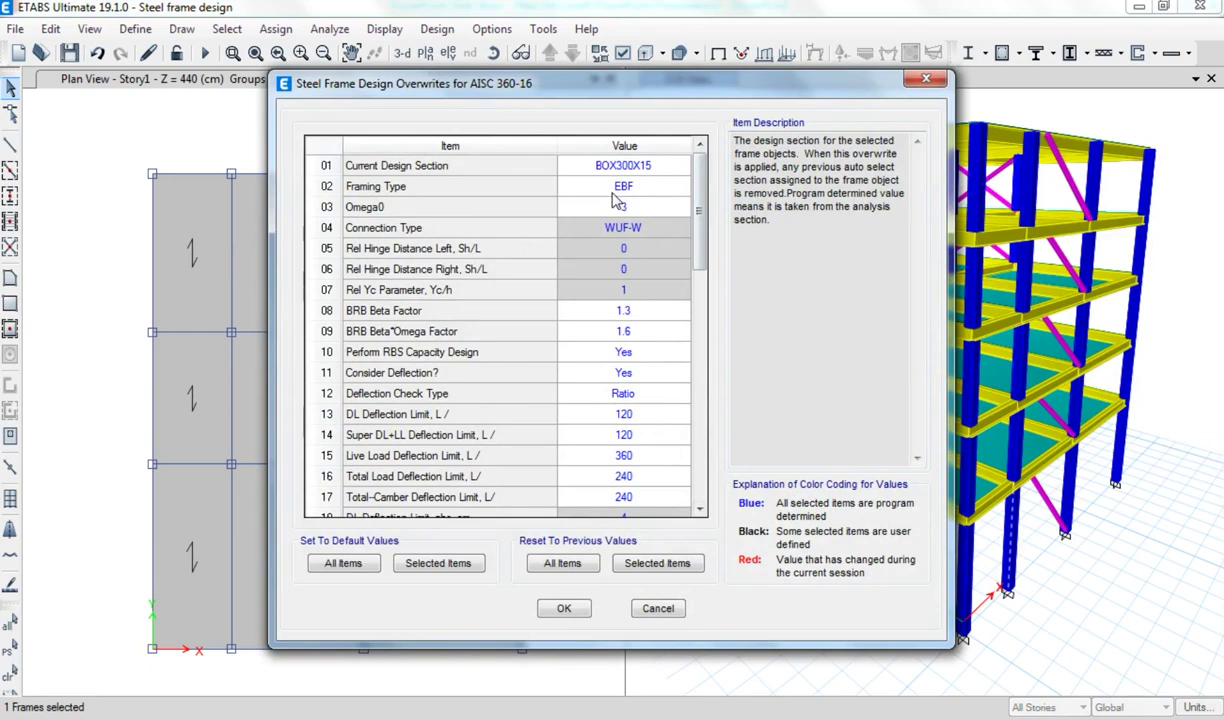
pyautogui.click(655, 607)
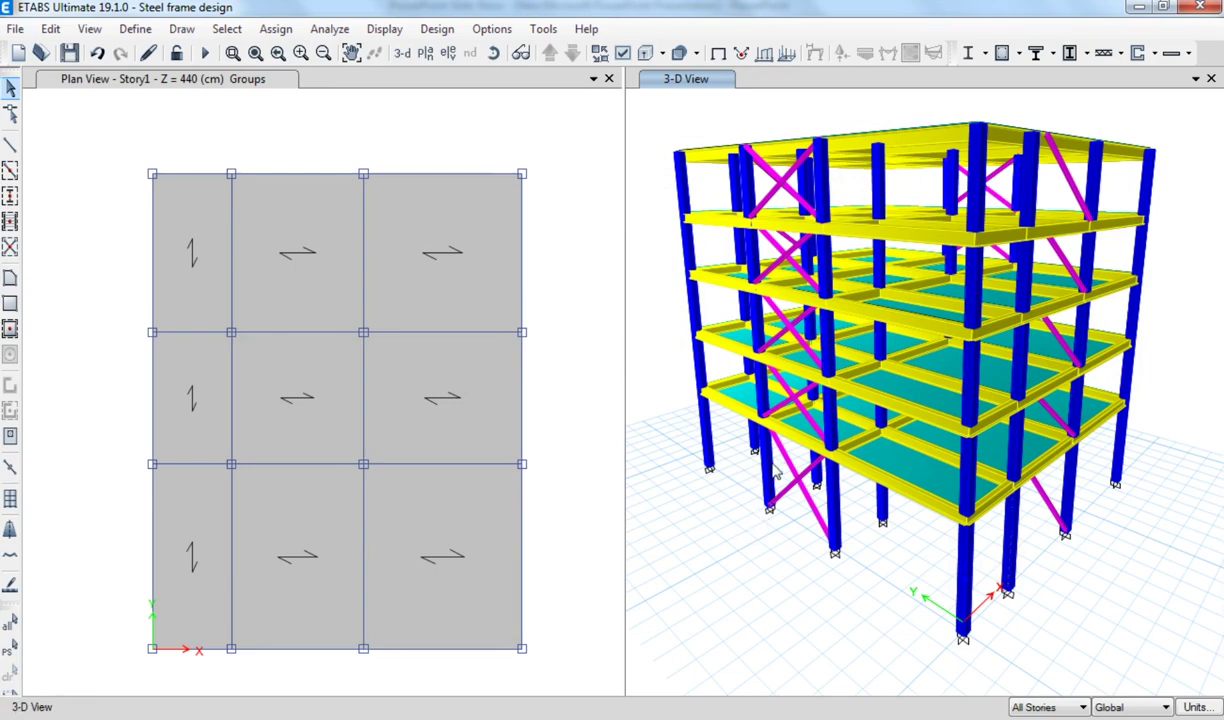
# - Select the Y-direction beams in the braced middle bay and check their Framing Type in the steel design overwrites
pyautogui.click(790, 440)
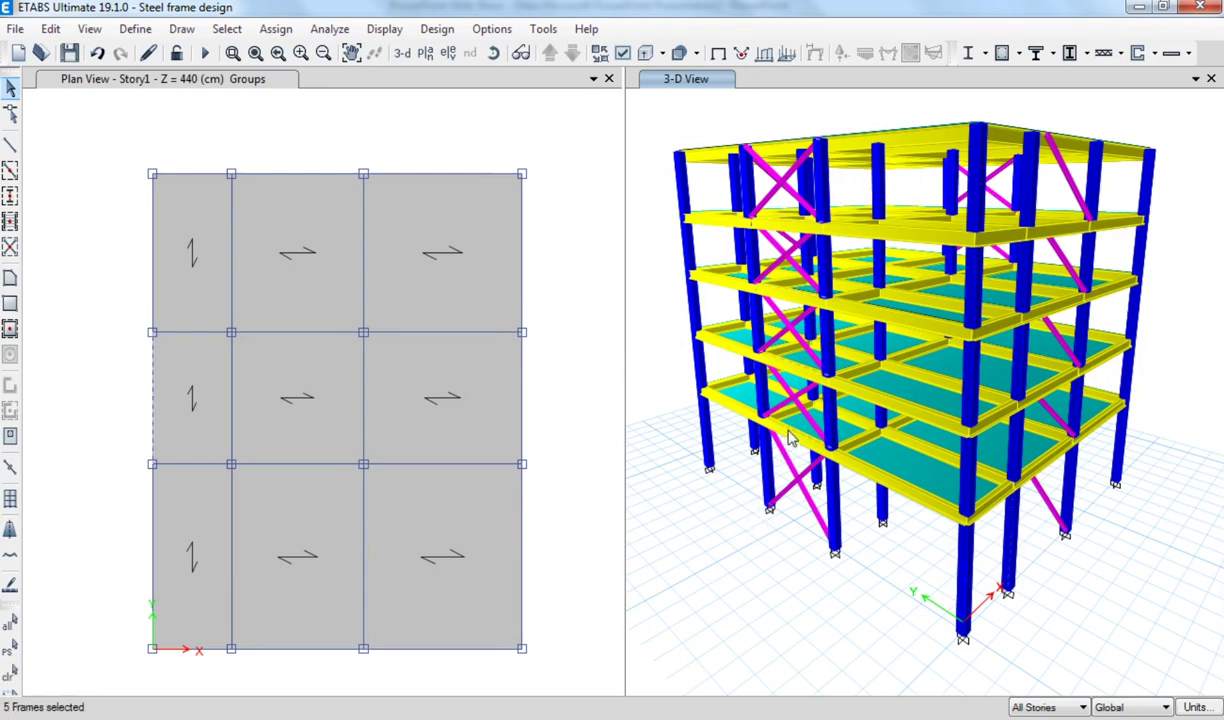
pyautogui.click(984, 52)
pyautogui.click(988, 108)
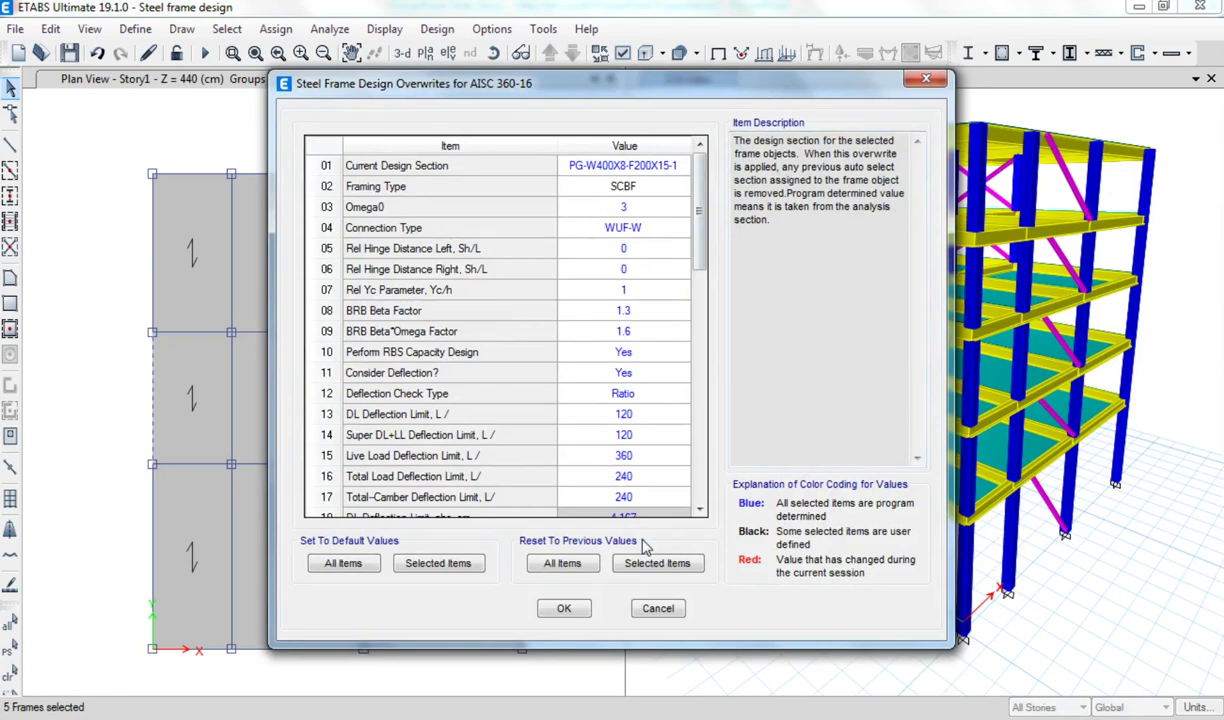
pyautogui.click(657, 607)
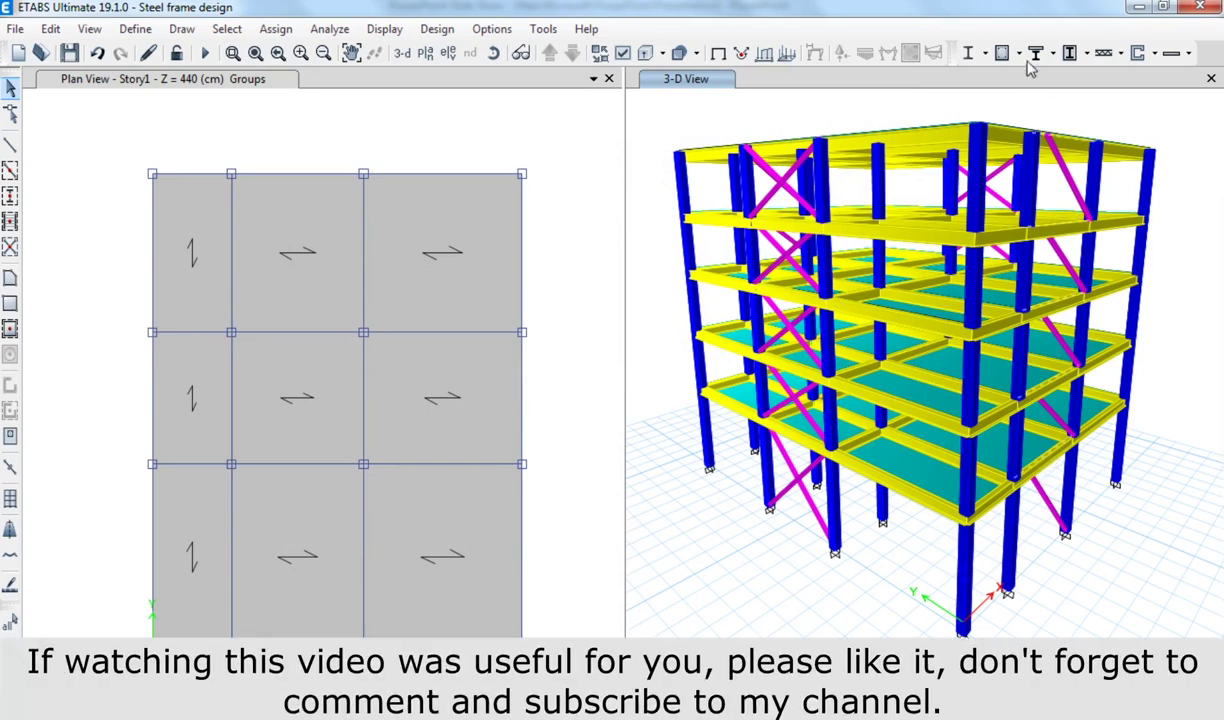
# - Check the Framing Type of the X-direction beams in the steel design overwrites
pyautogui.click(984, 53)
pyautogui.click(1030, 107)
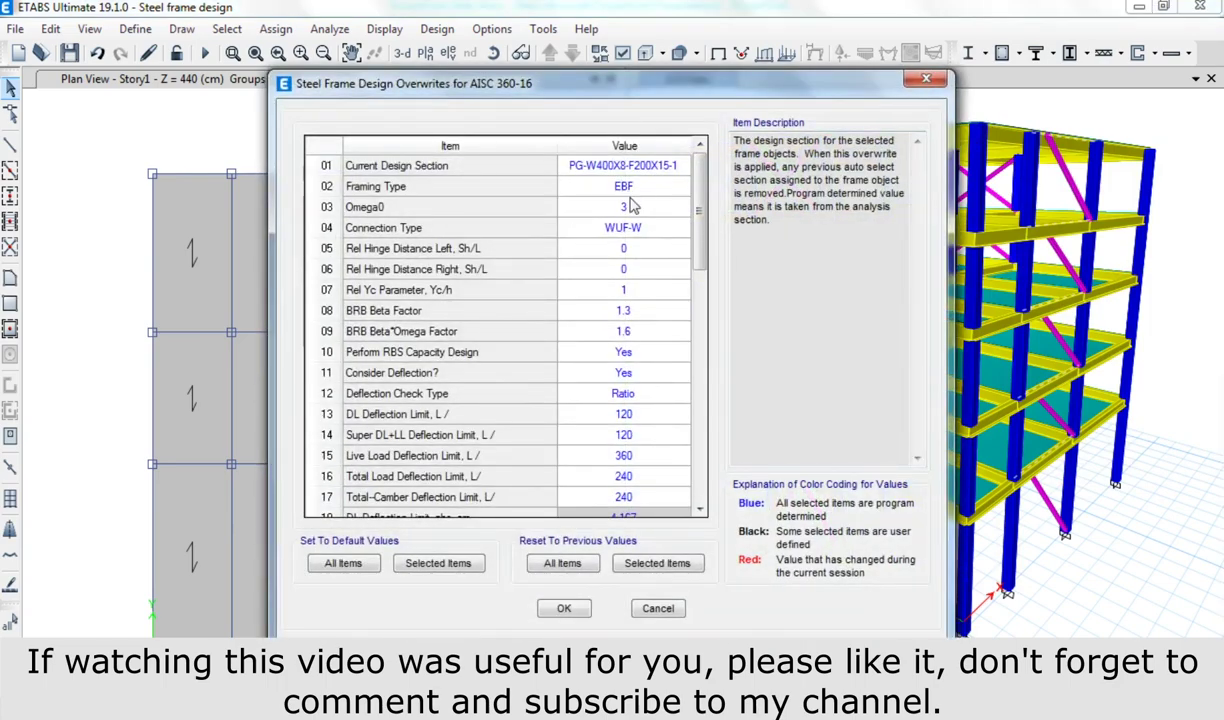
pyautogui.click(665, 607)
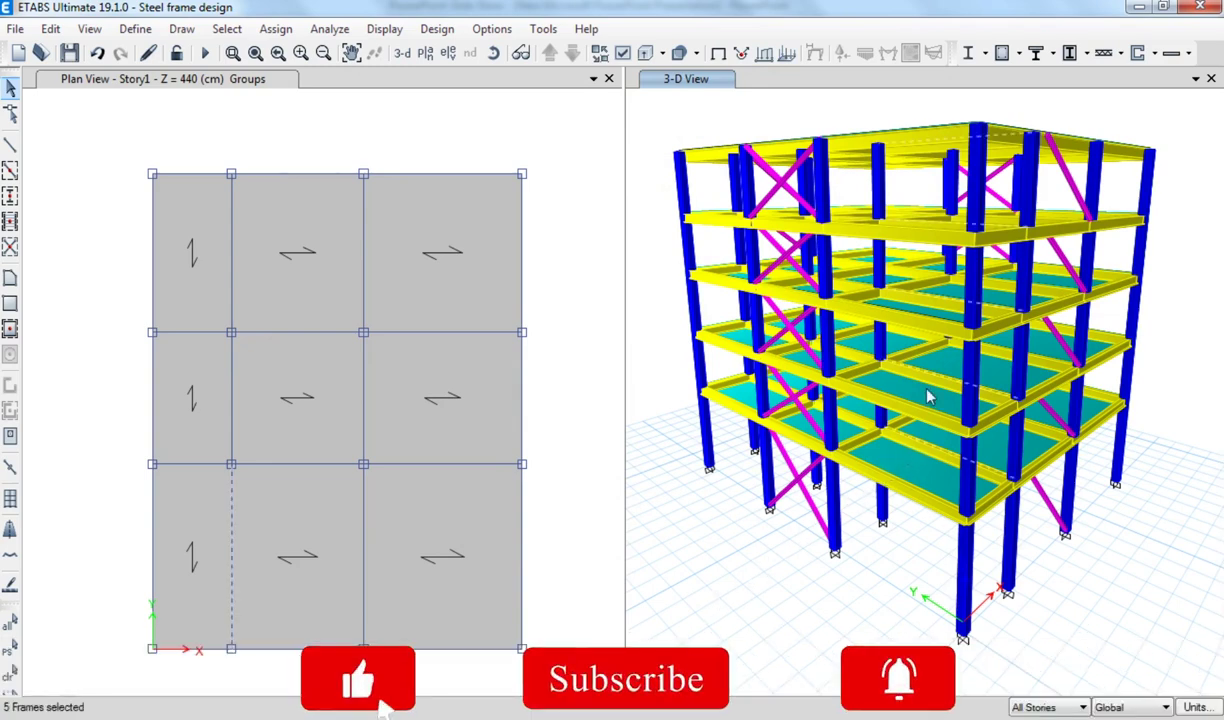
# - Check the Framing Type overwrite of the interior Y-direction beams that are not in a braced frame
pyautogui.click(976, 52)
pyautogui.click(1000, 106)
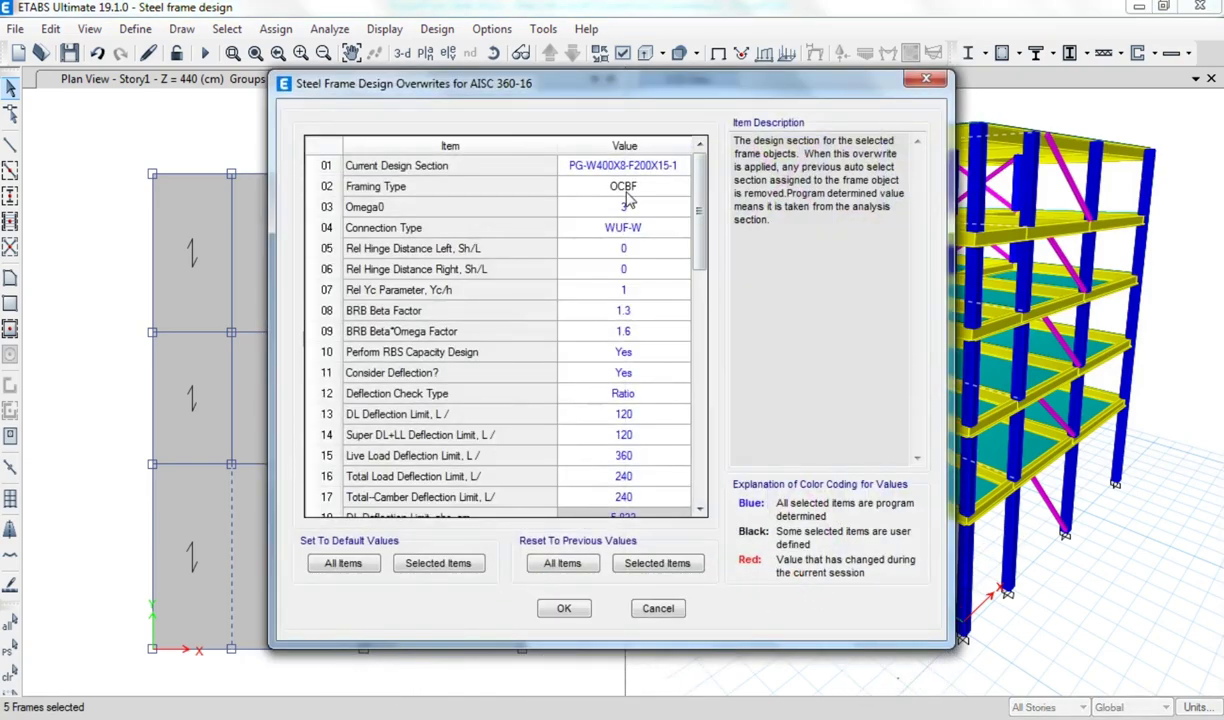
pyautogui.click(645, 607)
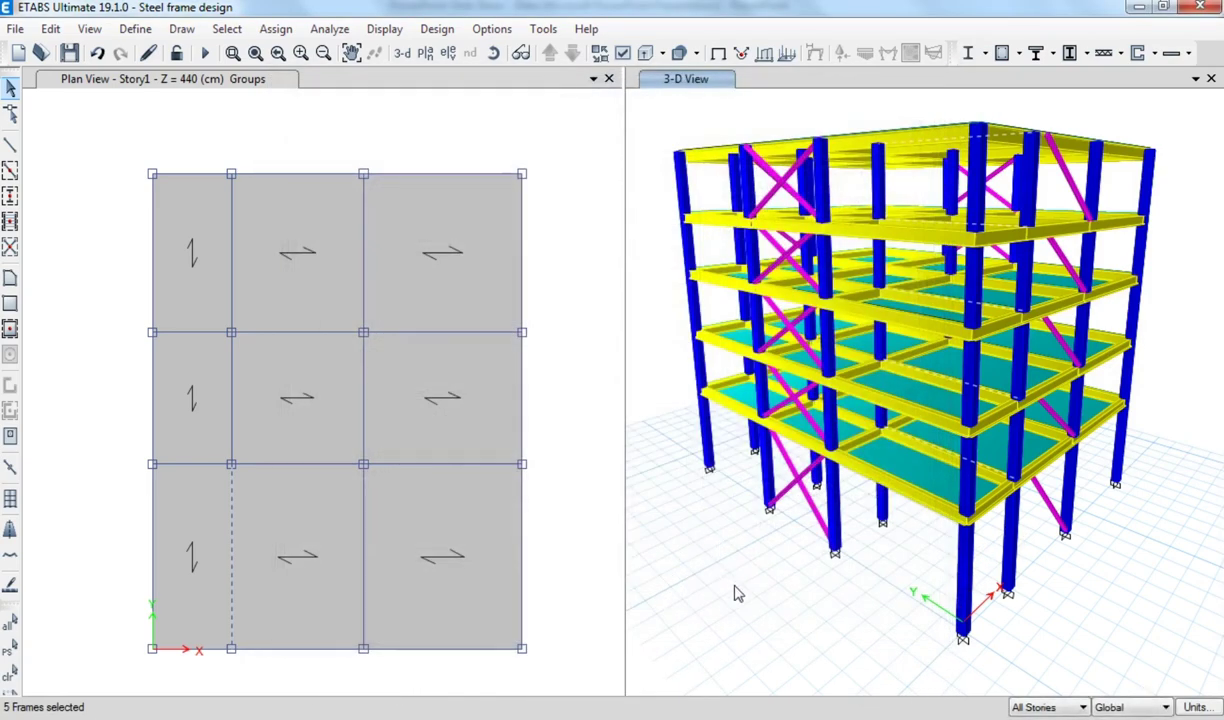